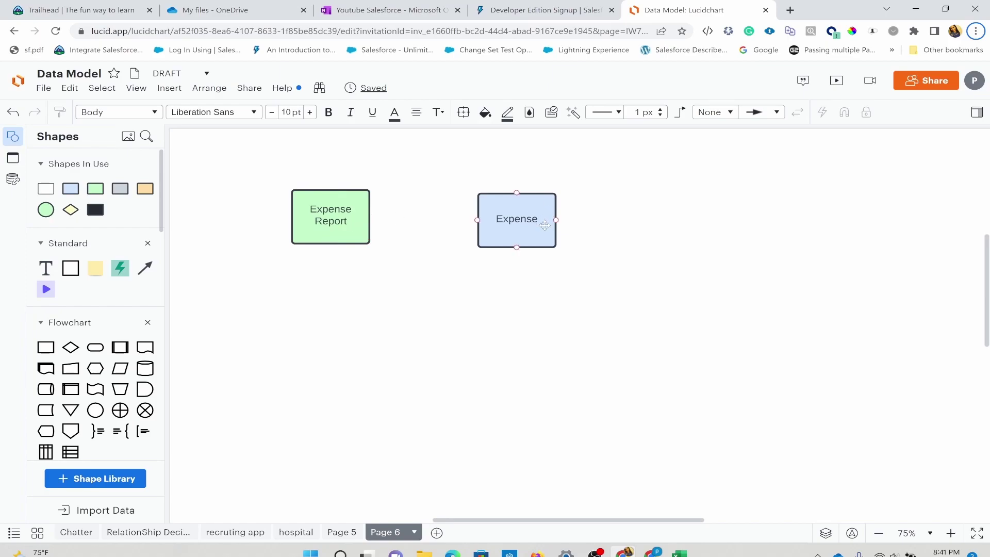
Step: Switch to the Excel workbook, check the columns on the Expense Report sheet and return to the Expense sheet
{"action": "key", "text": "alt+Tab"}
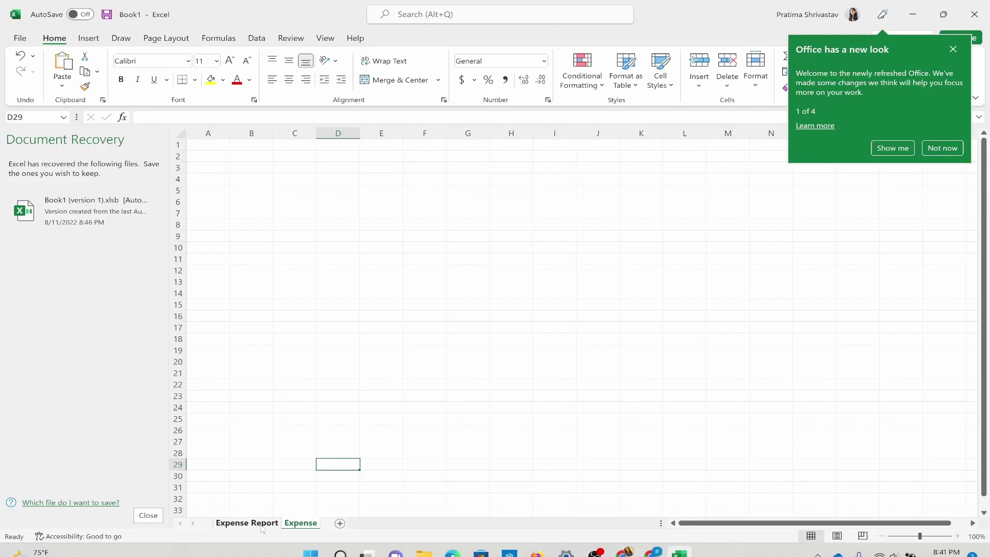
{"action": "left_click", "coordinate": [259, 526]}
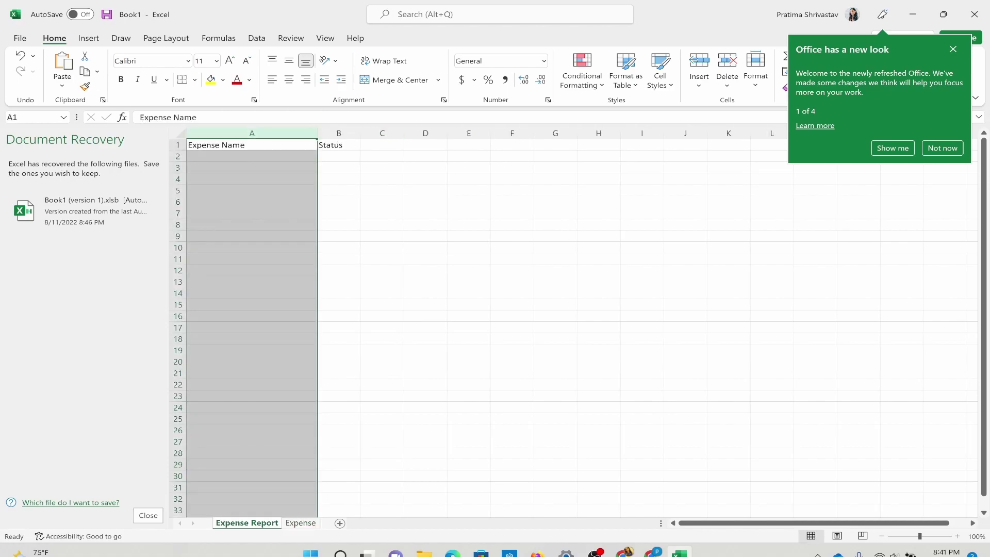
{"action": "left_click", "coordinate": [304, 522]}
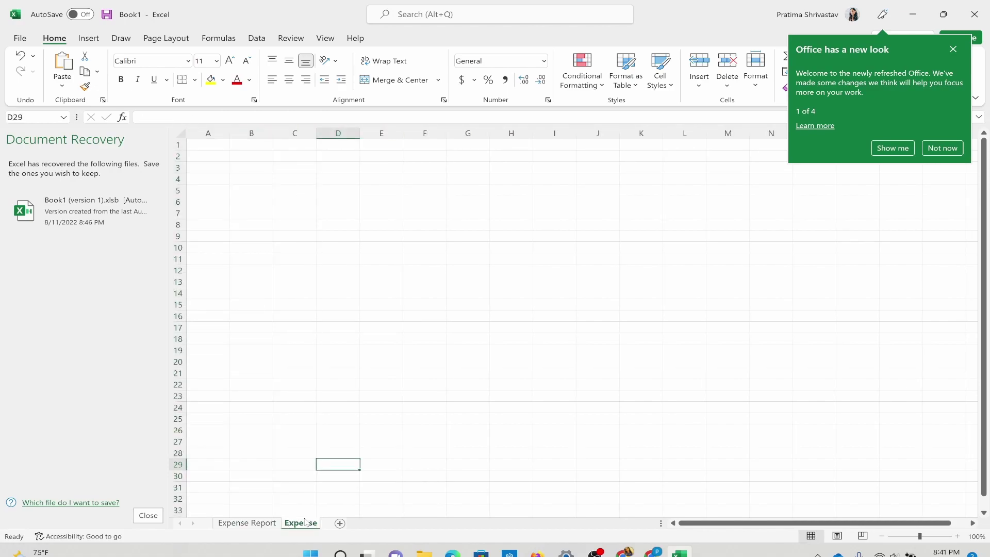
Step: Enter the headers Type, Amount and Description in cells A1 to C1 of the Expense sheet
{"action": "left_click", "coordinate": [213, 146]}
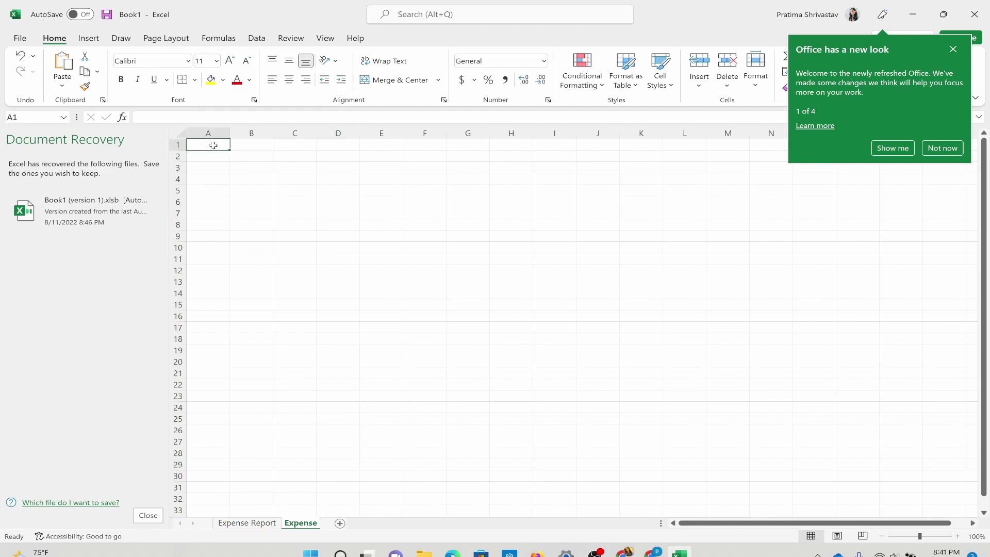
{"action": "type", "text": "tYPE"}
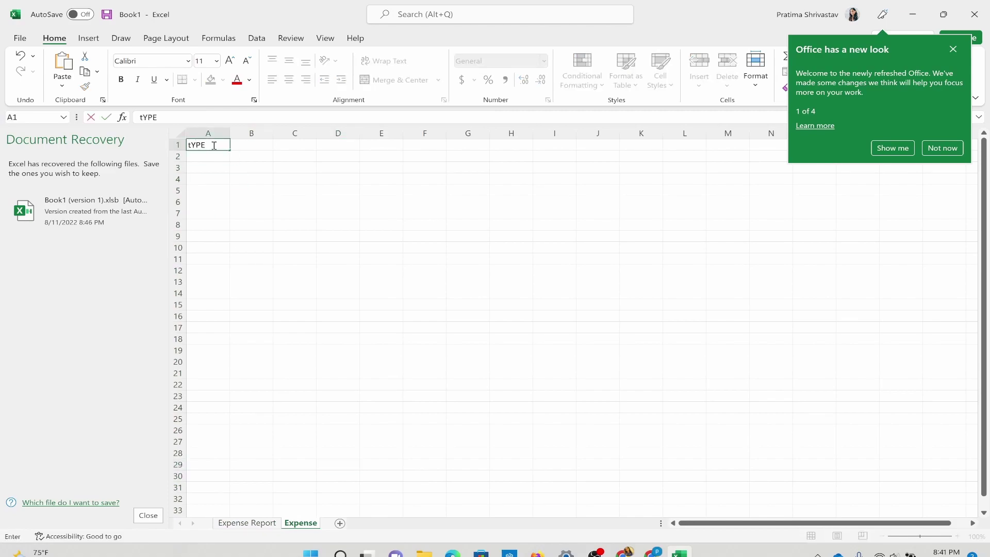
{"action": "key", "text": "BackSpace"}
{"action": "key", "text": "BackSpace"}
{"action": "key", "text": "BackSpace"}
{"action": "type", "text": "Type"}
{"action": "key", "text": "Tab"}
{"action": "type", "text": "Amou"}
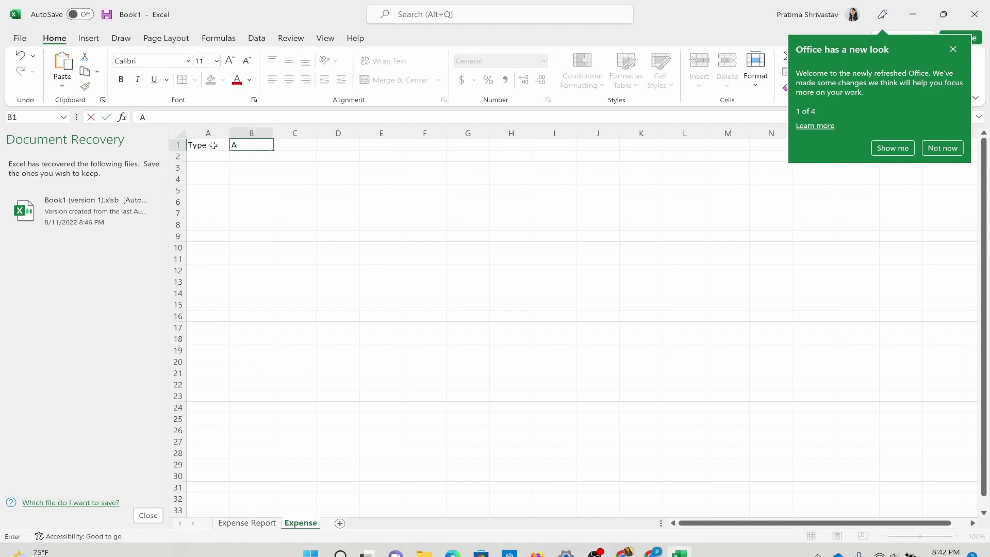
{"action": "key", "text": "Tab"}
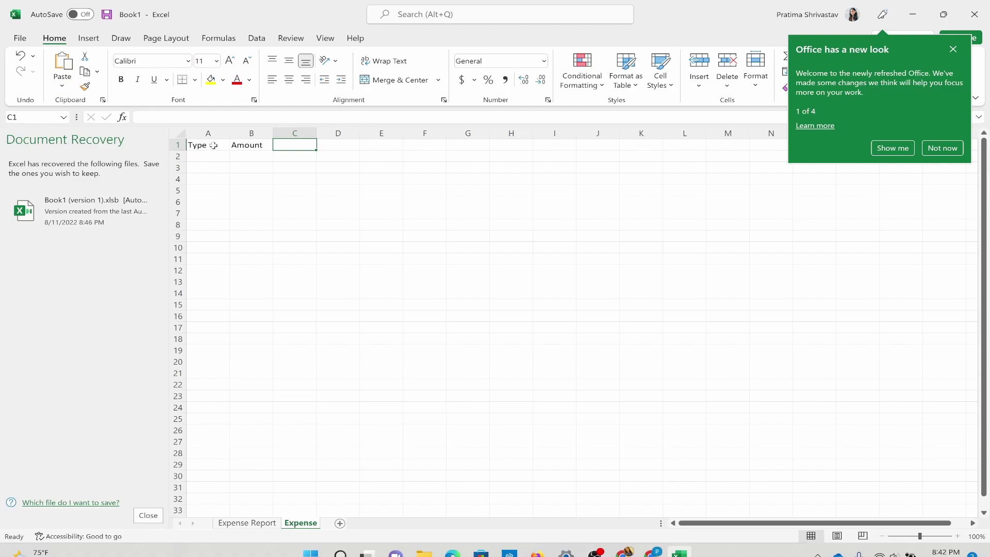
{"action": "type", "text": "Description"}
{"action": "key", "text": "Tab"}
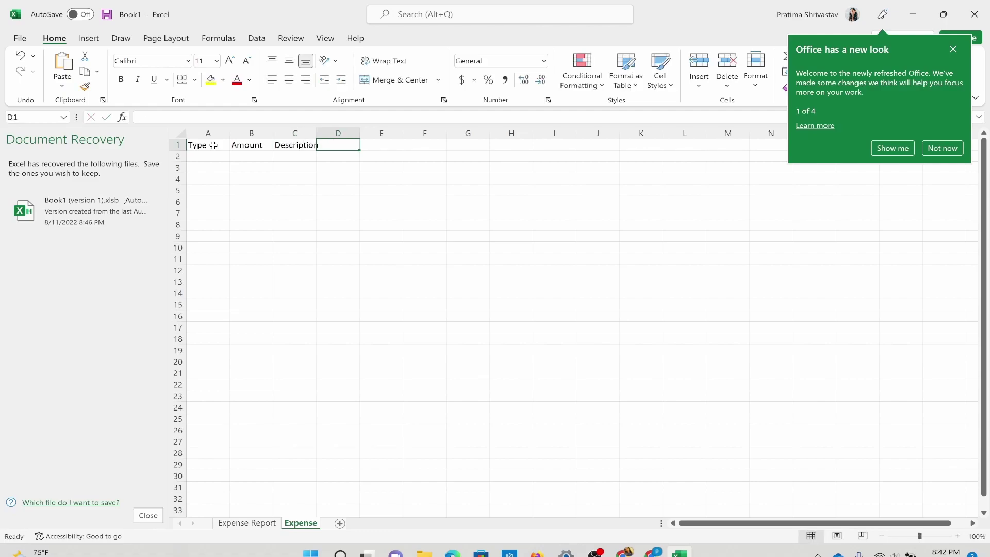
Step: Enter the field types (picklist), Currecny and Long Text in cells A2 to C2, under the matching headers
{"action": "left_click", "coordinate": [214, 157]}
{"action": "type", "text": "(picklist)"}
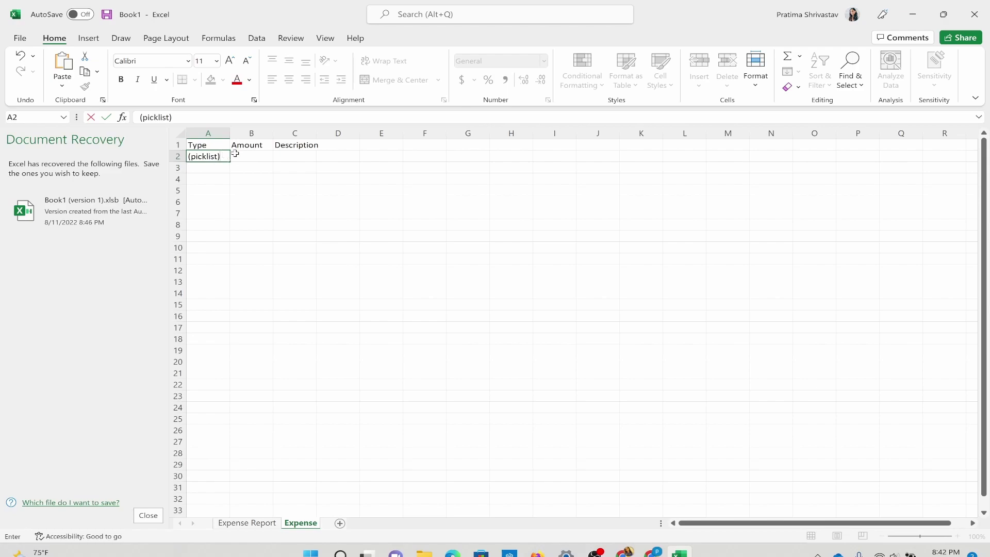
{"action": "left_click", "coordinate": [238, 154]}
{"action": "type", "text": "Cle"}
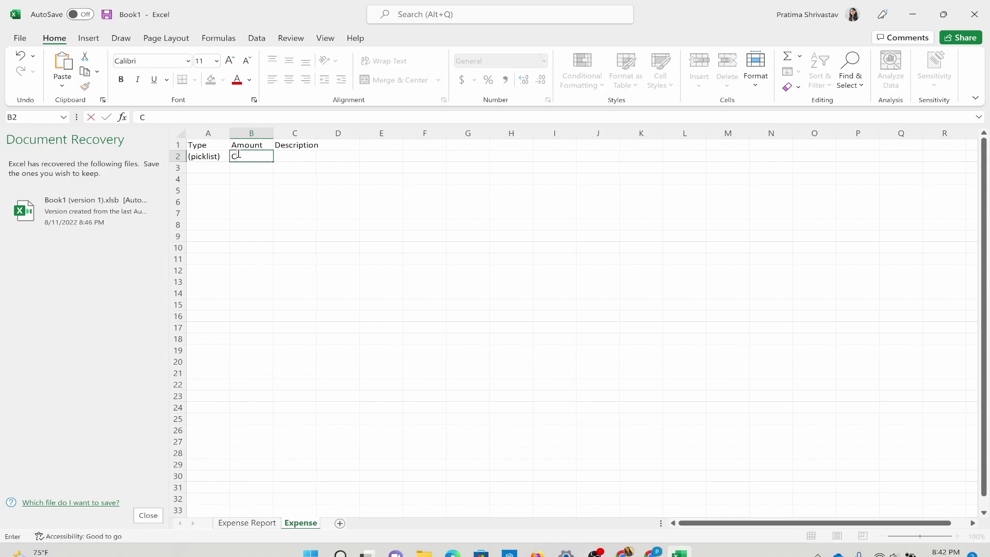
{"action": "key", "text": "BackSpace"}
{"action": "key", "text": "BackSpace"}
{"action": "type", "text": "urrecny"}
{"action": "key", "text": "Tab"}
{"action": "type", "text": "Long Text"}
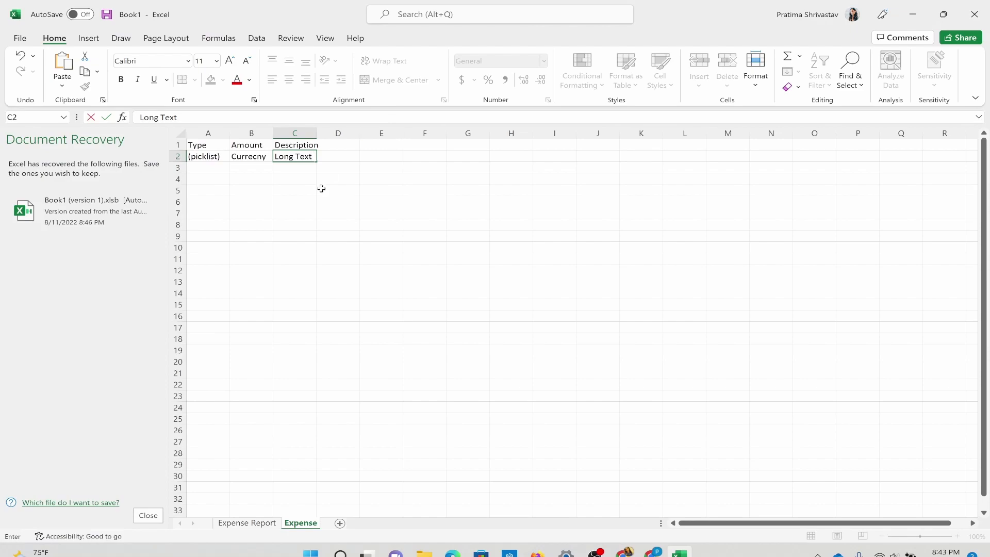
Step: Switch to Salesforce Object Manager and start a custom object with the label Expense and plural label Expenses
{"action": "key", "text": "alt+Tab"}
{"action": "left_click", "coordinate": [916, 132]}
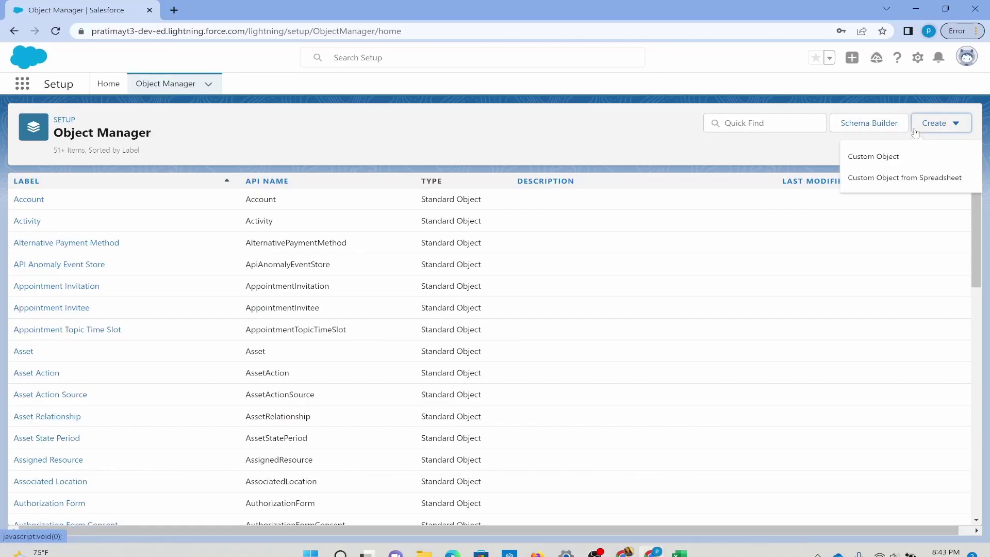
{"action": "left_click", "coordinate": [884, 156]}
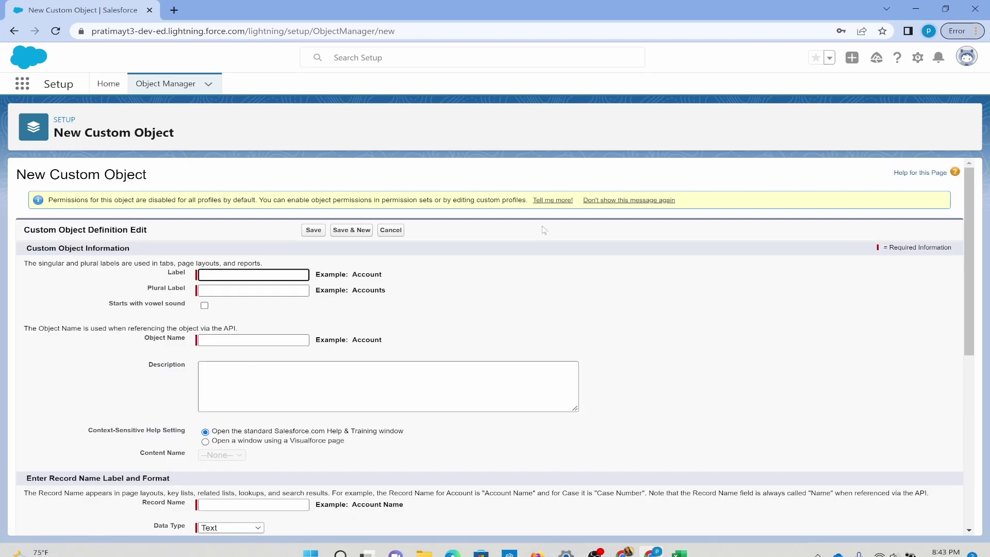
{"action": "type", "text": "Expense"}
{"action": "left_click", "coordinate": [289, 290]}
{"action": "type", "text": "Expenses"}
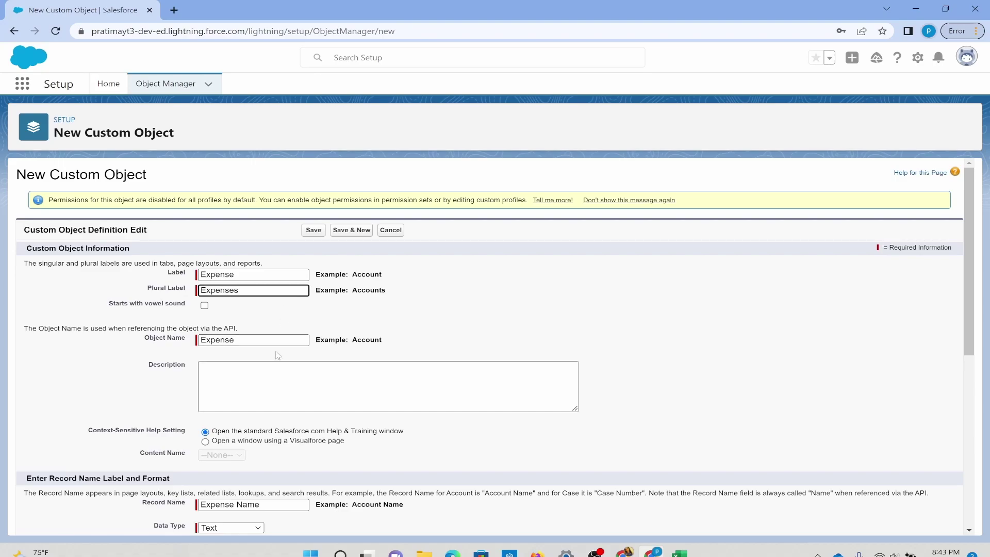
Step: Make the Expense Name record an Auto Number with display format EXP-{0000} and starting number 1
{"action": "scroll", "coordinate": [276, 358], "scroll_direction": "down", "scroll_amount": 2}
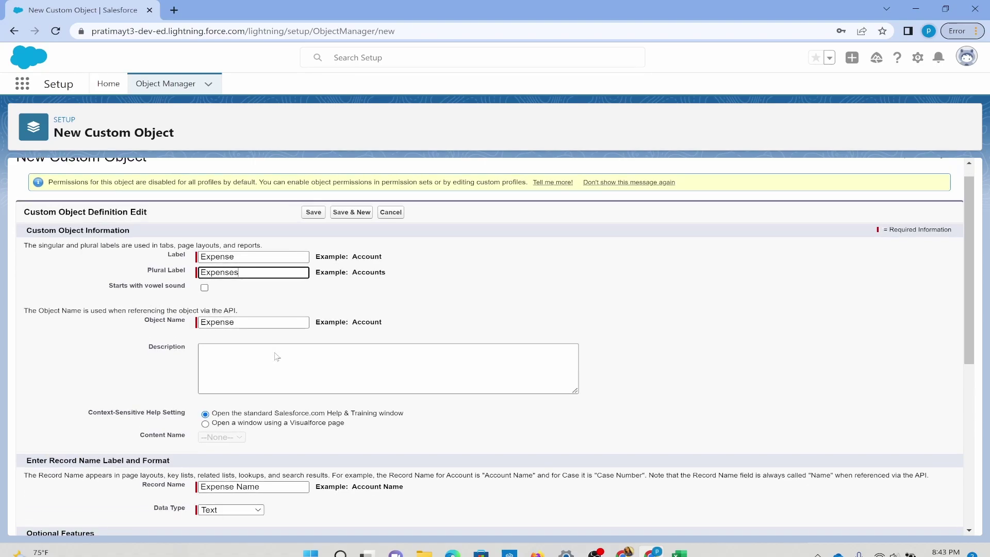
{"action": "scroll", "coordinate": [276, 360], "scroll_direction": "down", "scroll_amount": 1}
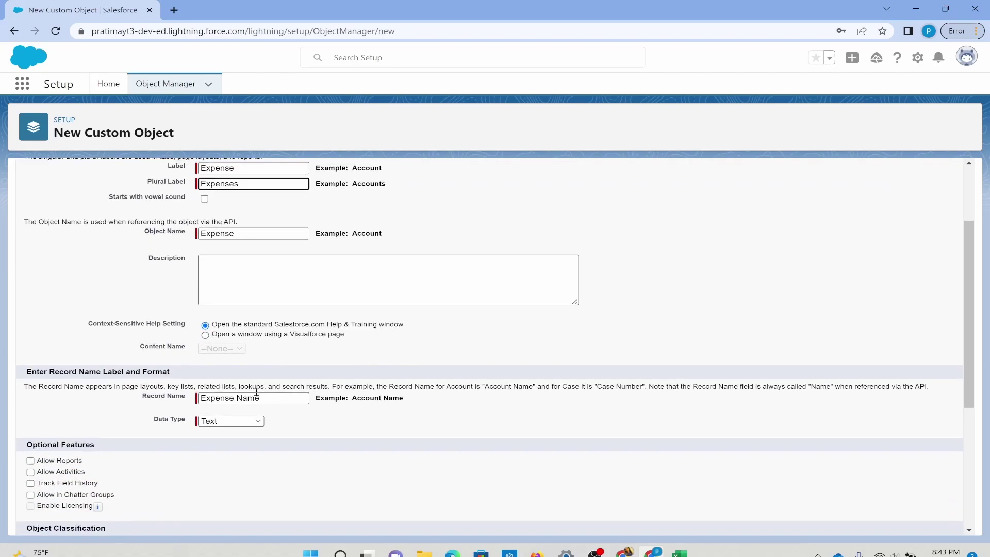
{"action": "left_click", "coordinate": [226, 422]}
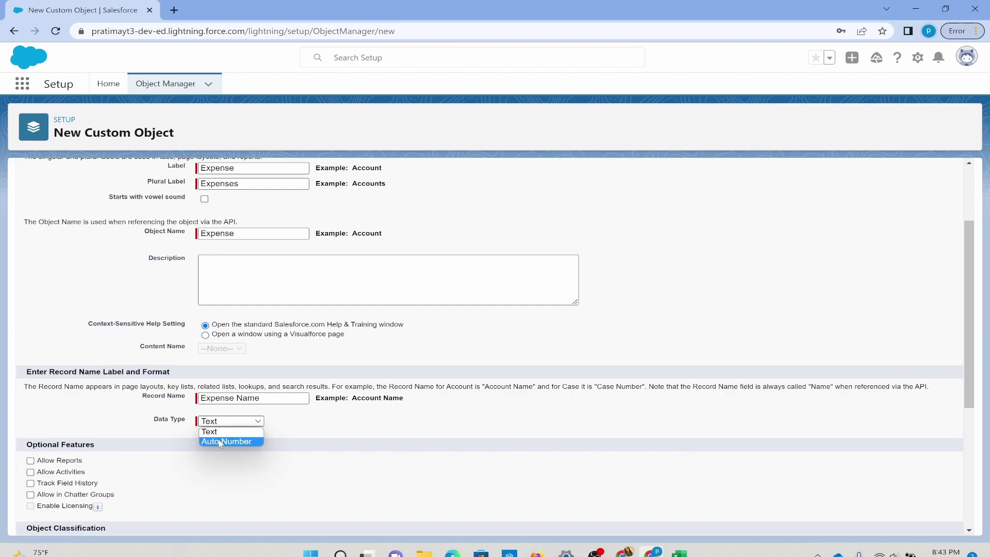
{"action": "left_click", "coordinate": [220, 441]}
{"action": "left_click", "coordinate": [228, 439]}
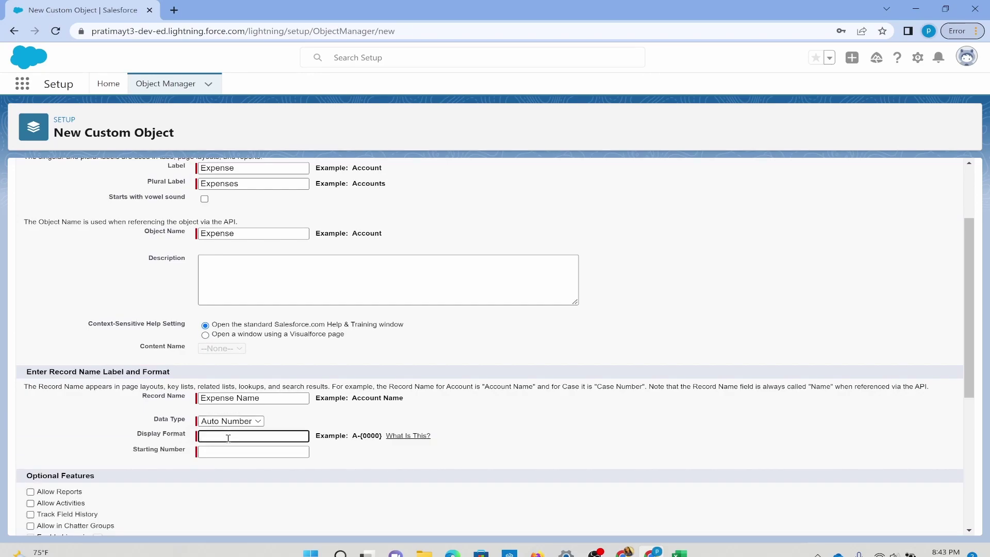
{"action": "type", "text": "EXP-{0000}"}
{"action": "left_click", "coordinate": [227, 450]}
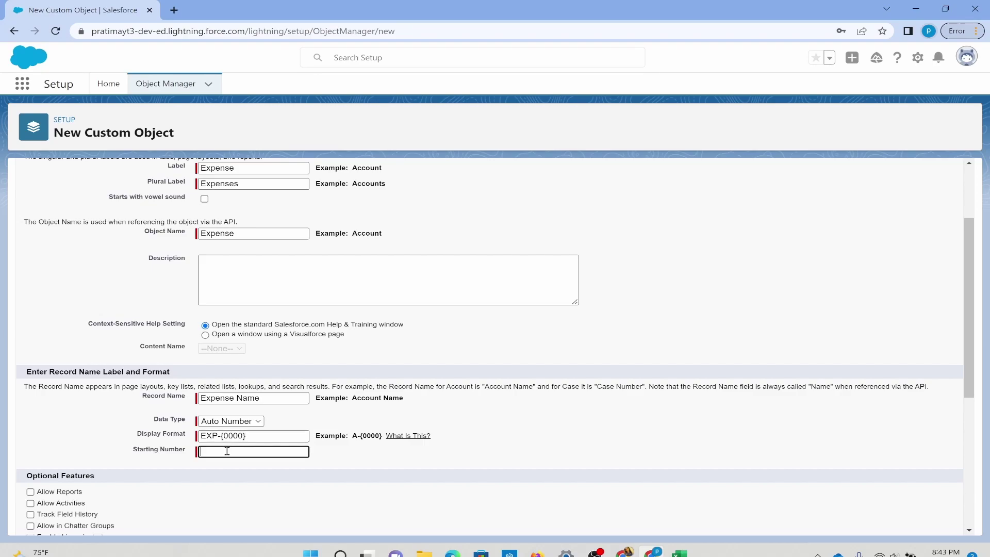
{"action": "type", "text": "1"}
{"action": "left_click", "coordinate": [233, 469]}
Step: Allow reports for the Expense object and save the new custom object
{"action": "scroll", "coordinate": [139, 487], "scroll_direction": "down", "scroll_amount": 1}
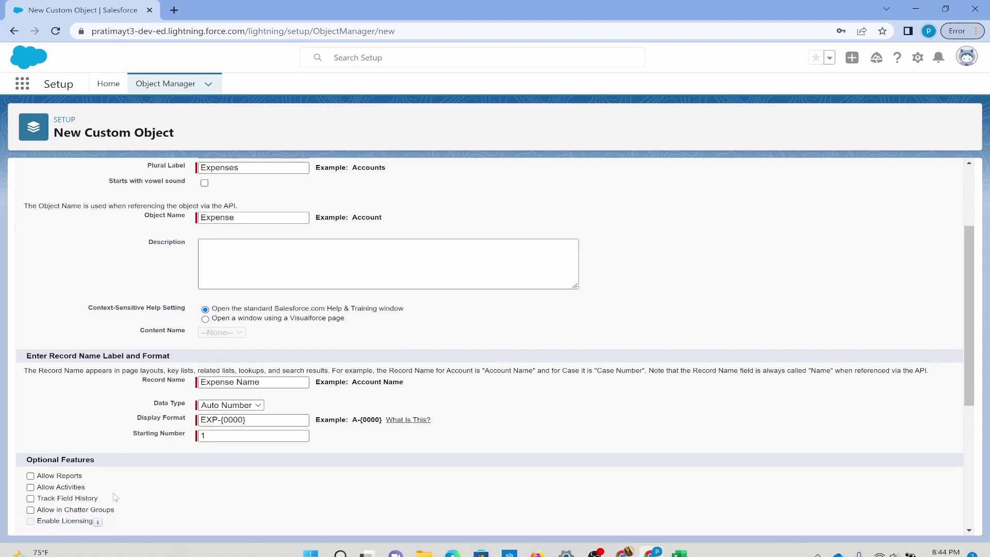
{"action": "left_click", "coordinate": [30, 430]}
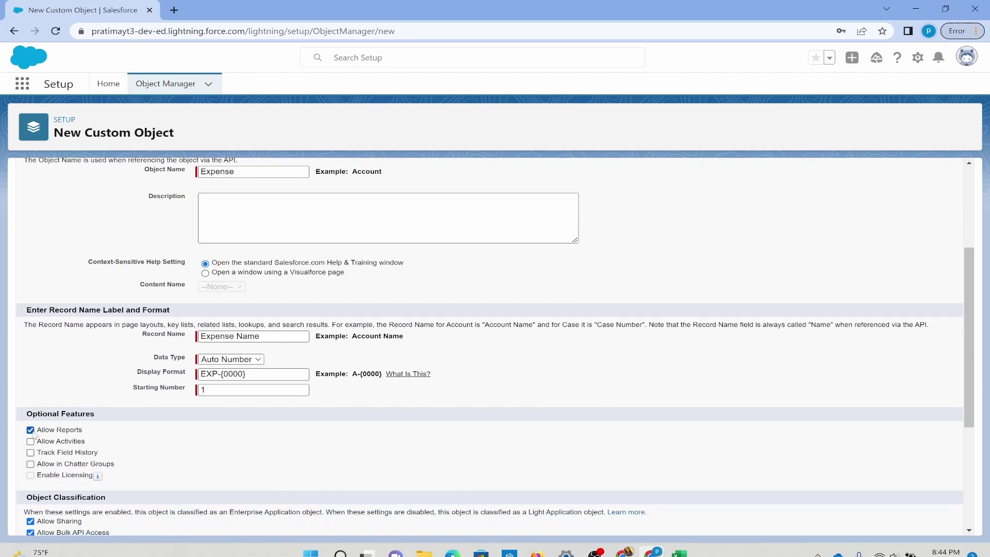
{"action": "scroll", "coordinate": [139, 473], "scroll_direction": "down", "scroll_amount": 1}
{"action": "scroll", "coordinate": [138, 472], "scroll_direction": "down", "scroll_amount": 2}
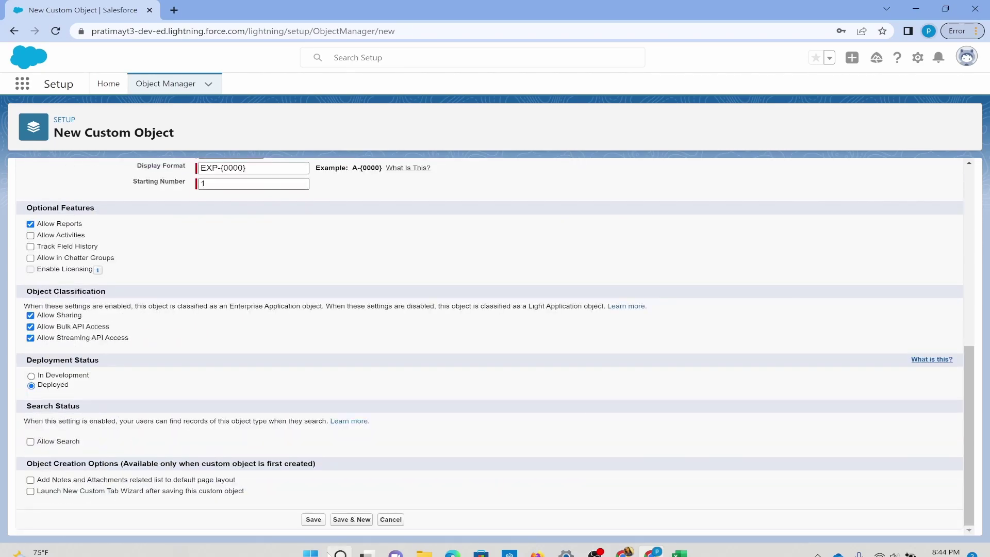
{"action": "left_click", "coordinate": [314, 520]}
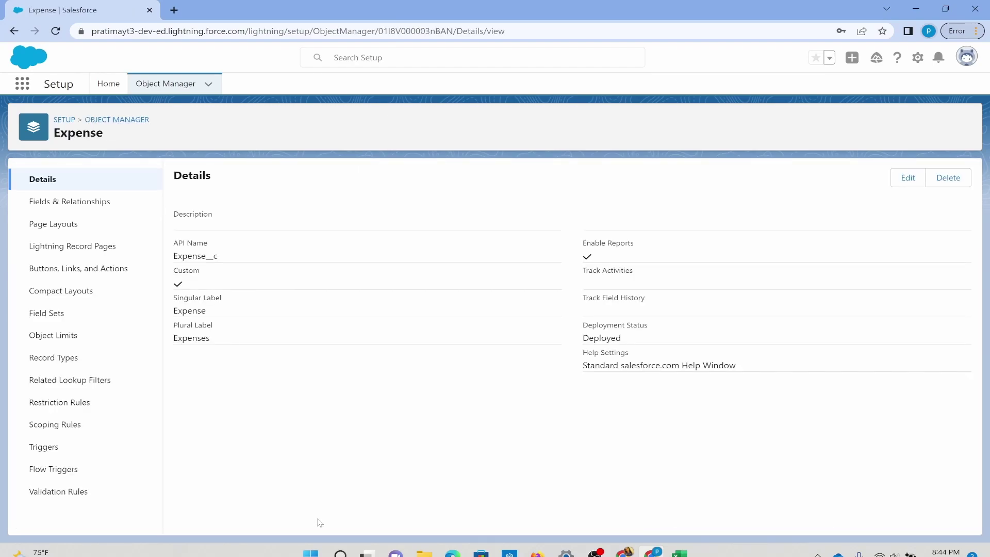
Step: Switch to the Lucidchart data model and review the one-to-many relationship between Expense Report and the Expense shapes
{"action": "key", "text": "alt+Tab"}
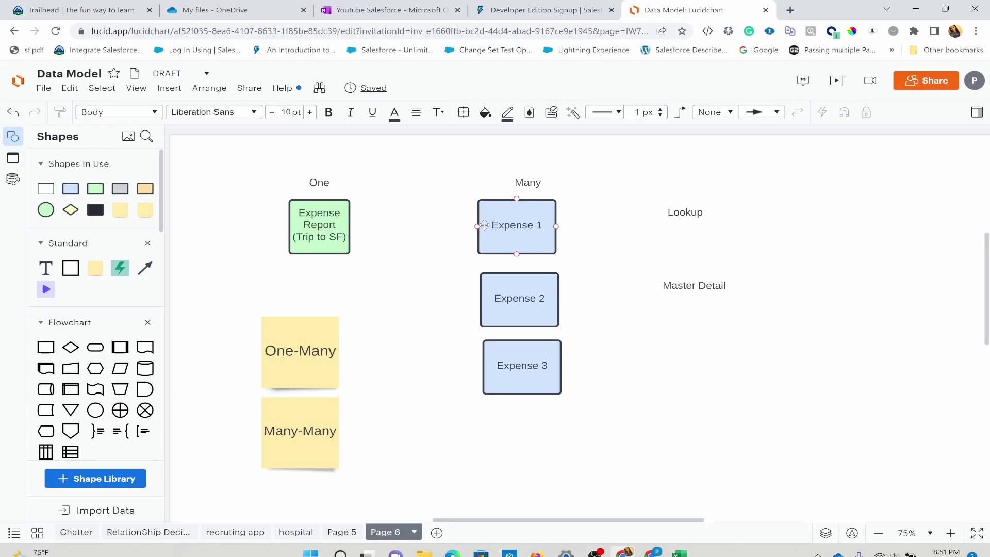
{"action": "left_click", "coordinate": [324, 249]}
{"action": "left_click", "coordinate": [490, 218]}
{"action": "left_click", "coordinate": [491, 364]}
{"action": "left_click", "coordinate": [336, 235]}
{"action": "left_click", "coordinate": [440, 185]}
Step: Switch back to Salesforce and start a new custom field on the Expense object with the Master-Detail Relationship data type
{"action": "key", "text": "alt+Tab"}
{"action": "key", "text": "alt+Tab"}
{"action": "key", "text": "alt+Tab"}
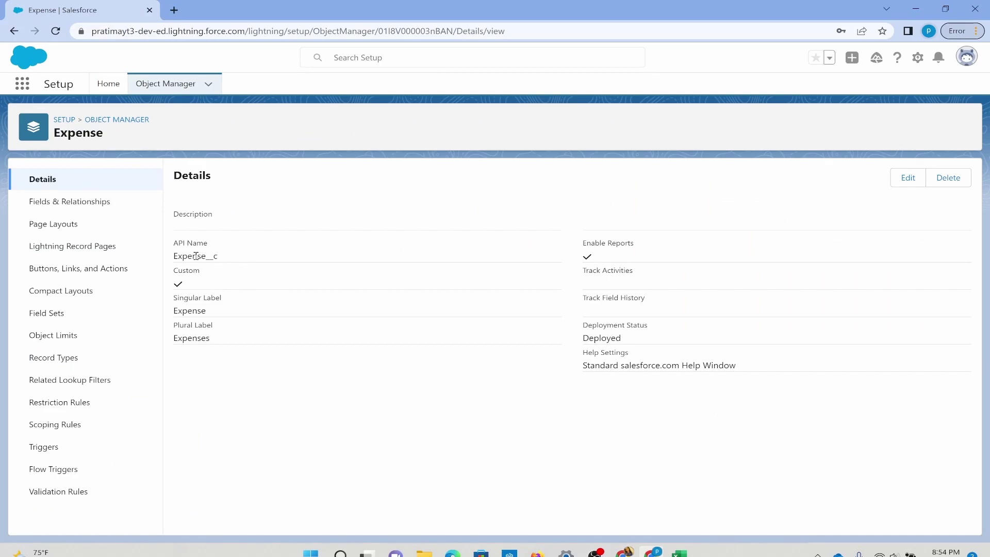
{"action": "left_click", "coordinate": [102, 203]}
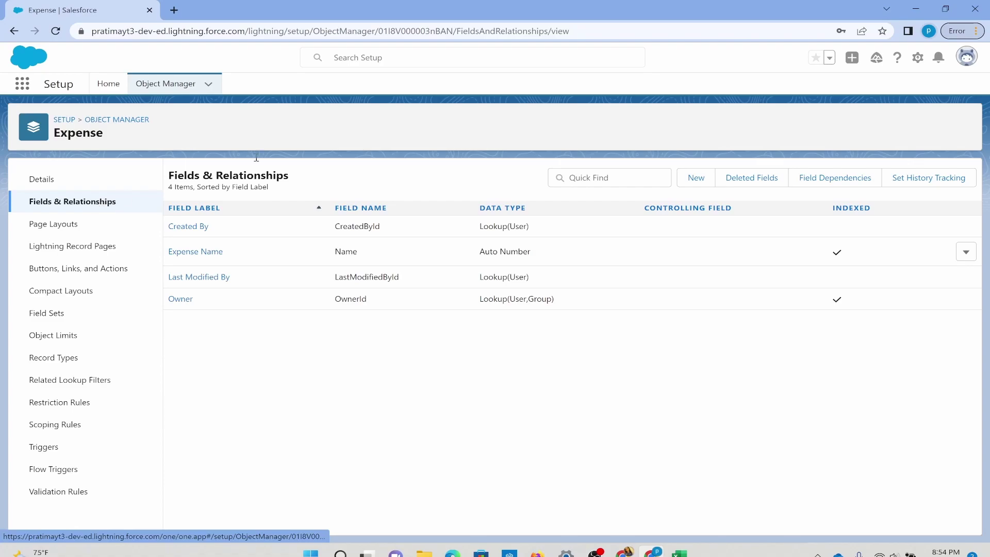
{"action": "left_click", "coordinate": [701, 188]}
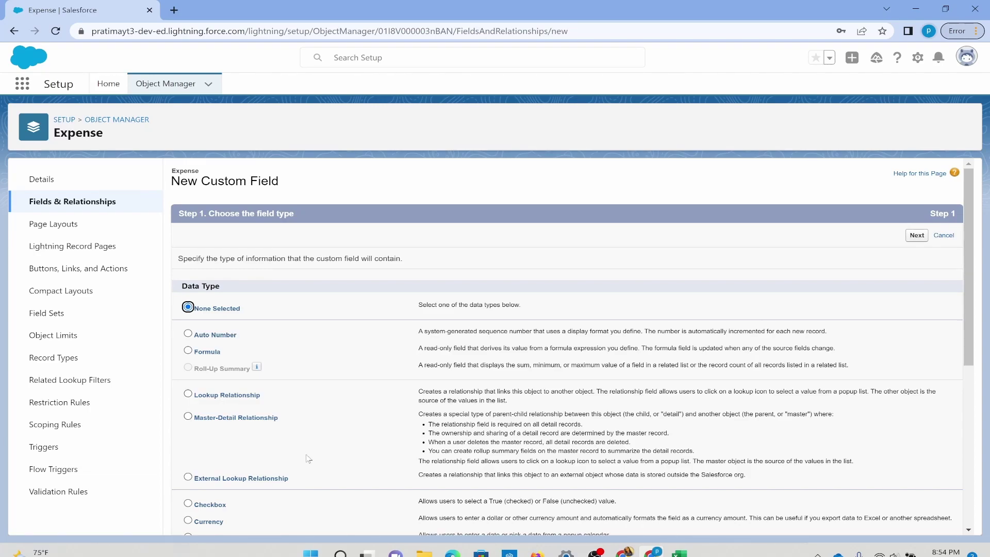
{"action": "scroll", "coordinate": [308, 458], "scroll_direction": "down", "scroll_amount": 1}
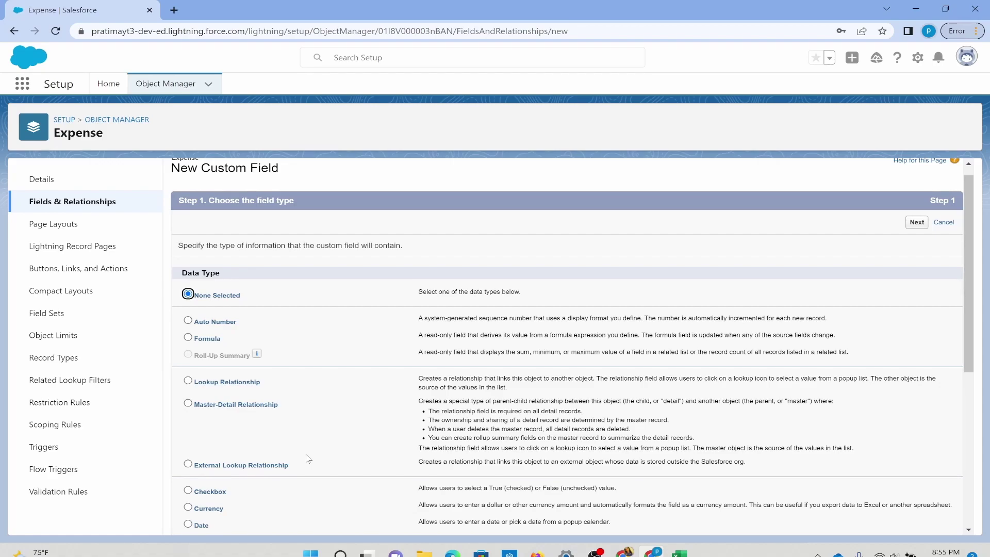
{"action": "left_click", "coordinate": [188, 404]}
{"action": "scroll", "coordinate": [235, 387], "scroll_direction": "up", "scroll_amount": 1}
{"action": "scroll", "coordinate": [235, 388], "scroll_direction": "down", "scroll_amount": 2}
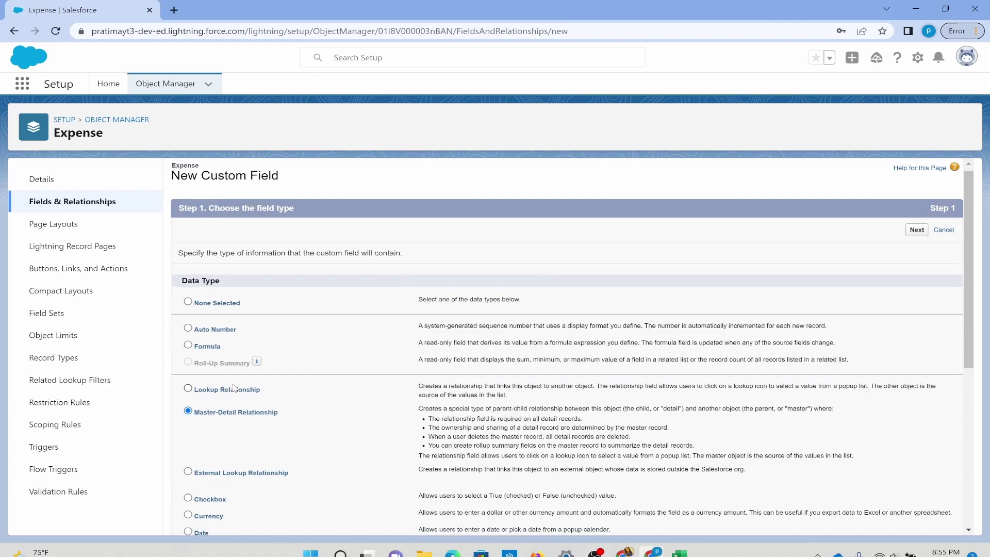
{"action": "scroll", "coordinate": [235, 388], "scroll_direction": "up", "scroll_amount": 2}
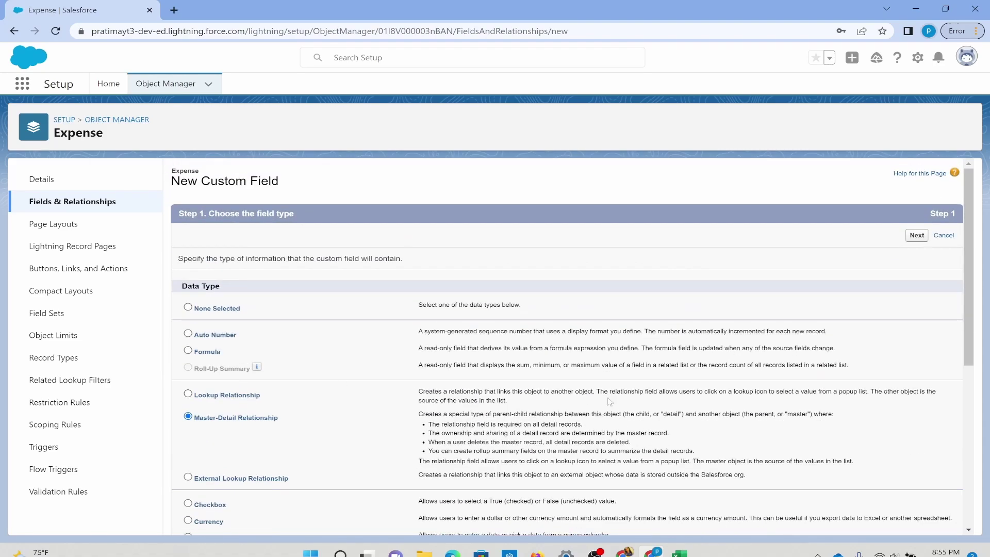
{"action": "left_click", "coordinate": [915, 237]}
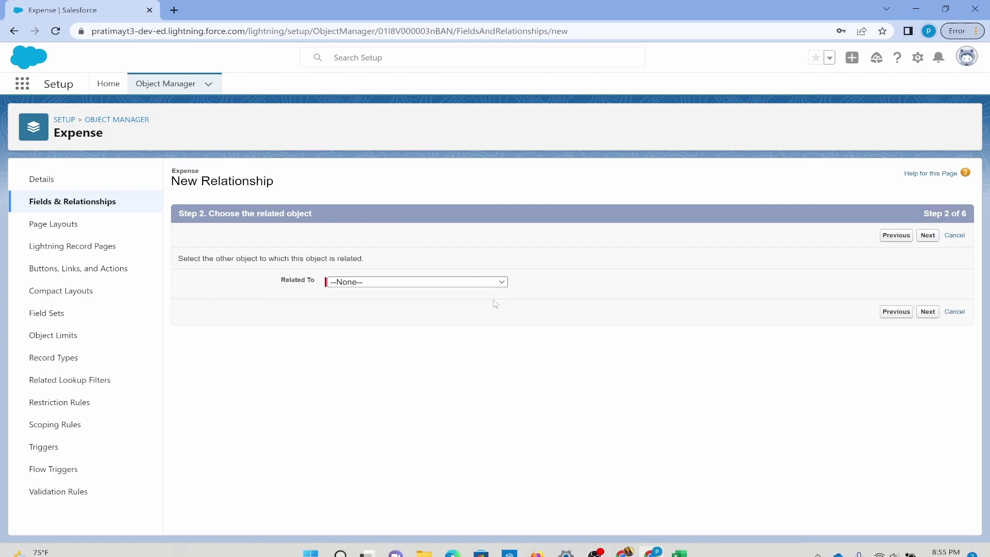
Step: Choose Expense Report as the related object for the new master-detail relationship
{"action": "left_click", "coordinate": [466, 287]}
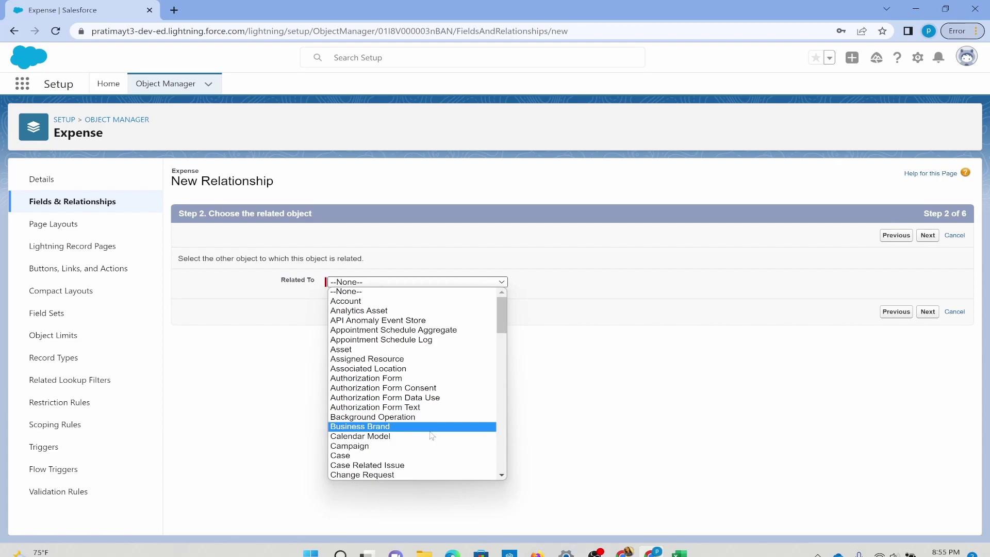
{"action": "scroll", "coordinate": [432, 437], "scroll_direction": "down", "scroll_amount": 3}
{"action": "scroll", "coordinate": [432, 437], "scroll_direction": "down", "scroll_amount": 5}
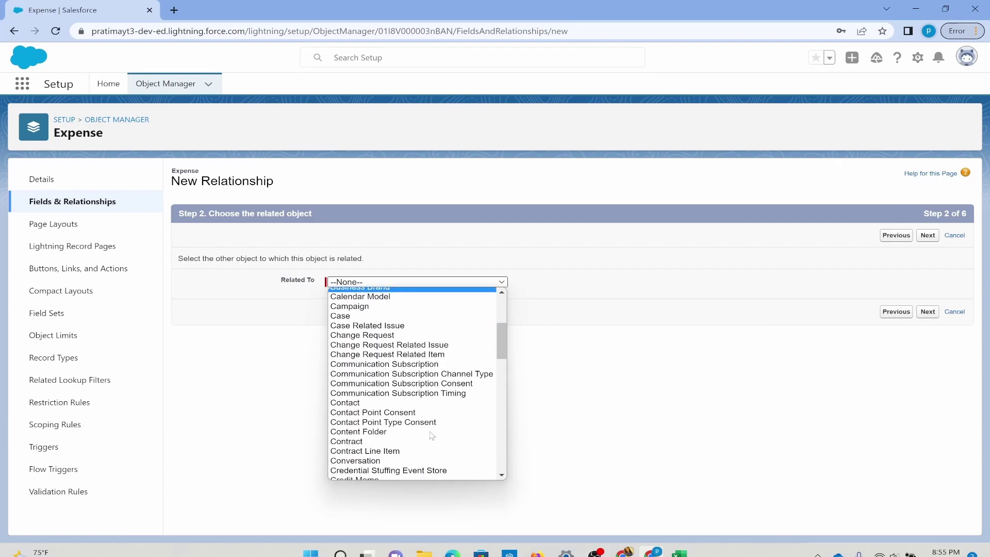
{"action": "scroll", "coordinate": [432, 438], "scroll_direction": "down", "scroll_amount": 3}
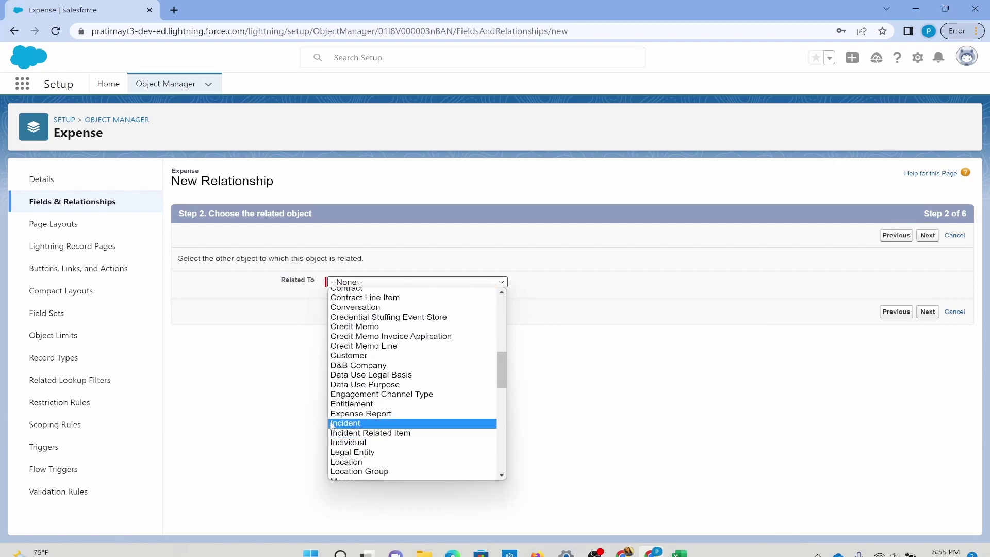
{"action": "left_click", "coordinate": [352, 414]}
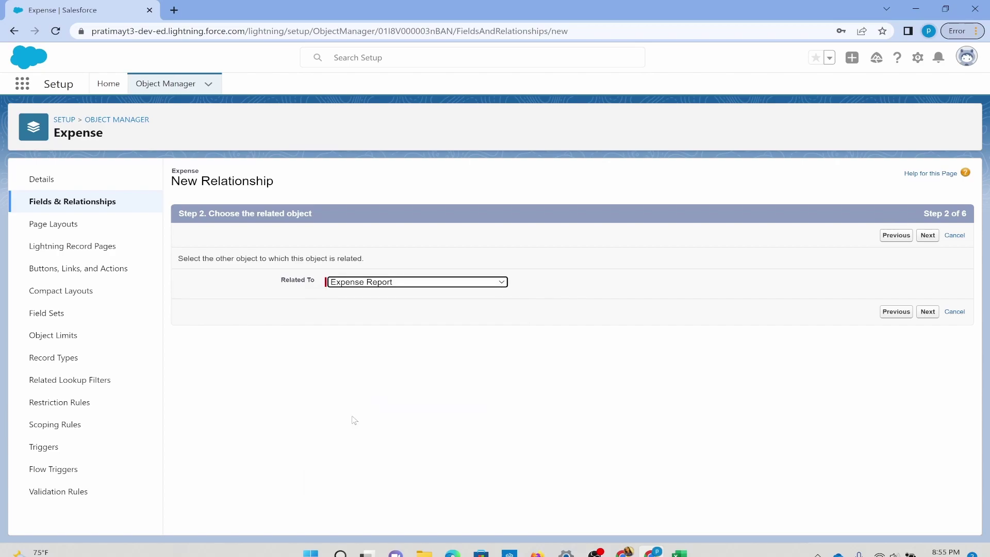
Step: Give the master-detail field the label Expense Report, the name Expense_Report and the child relationship name Expenses
{"action": "left_click", "coordinate": [927, 238]}
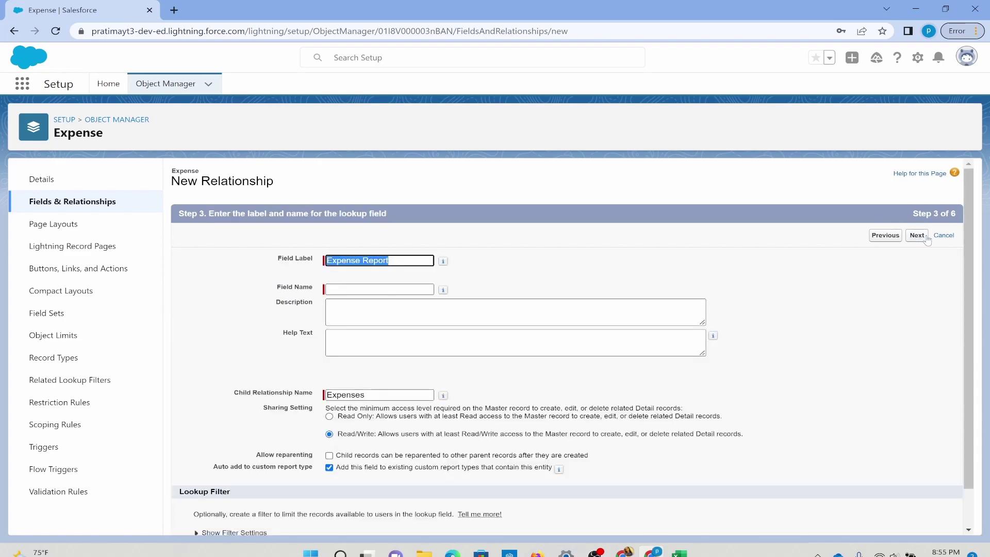
{"action": "left_click", "coordinate": [422, 291]}
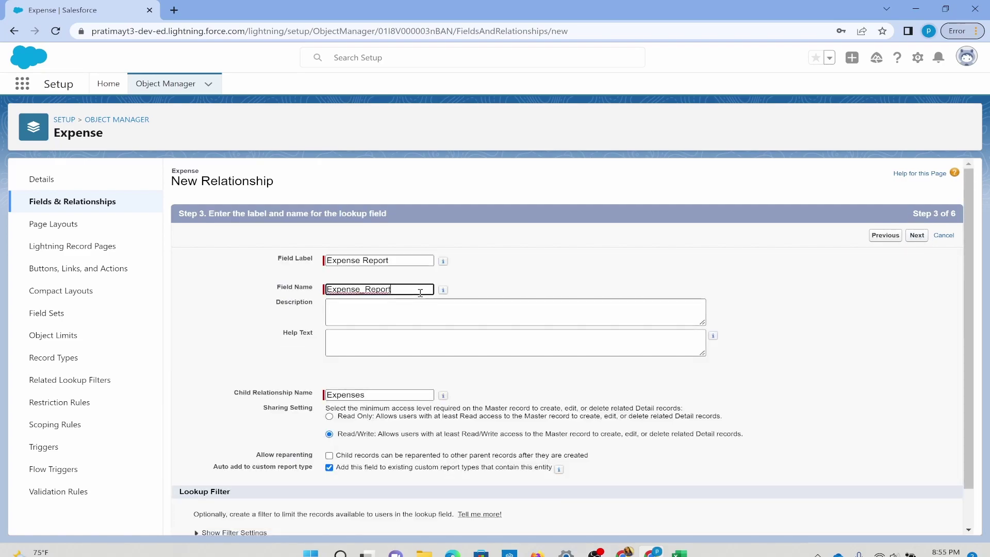
{"action": "left_click", "coordinate": [405, 262]}
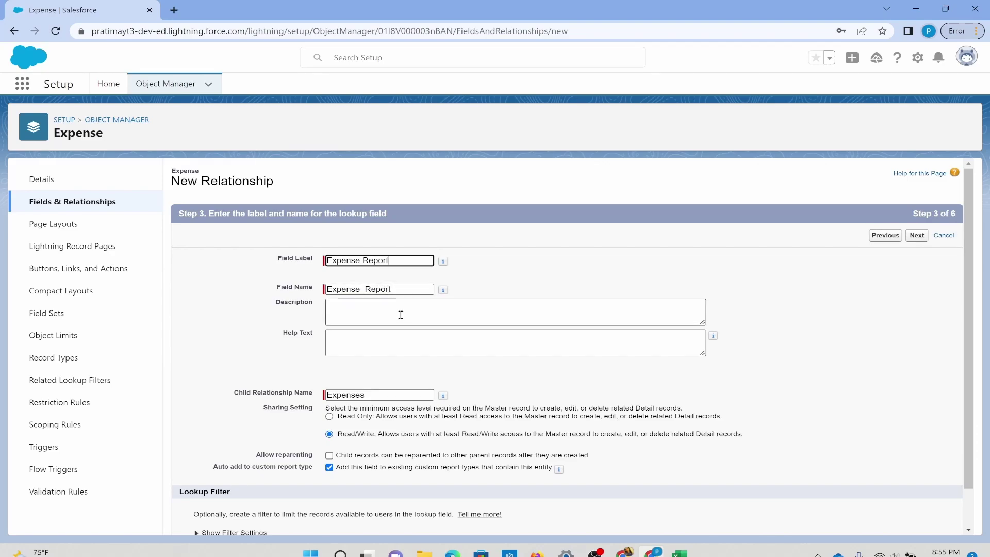
{"action": "left_click", "coordinate": [369, 395]}
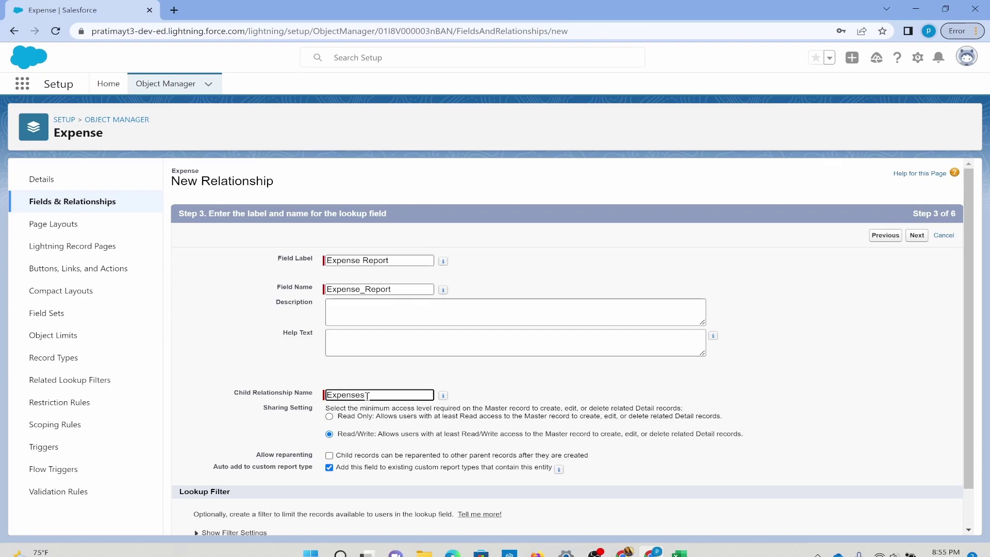
{"action": "scroll", "coordinate": [373, 405], "scroll_direction": "down", "scroll_amount": 1}
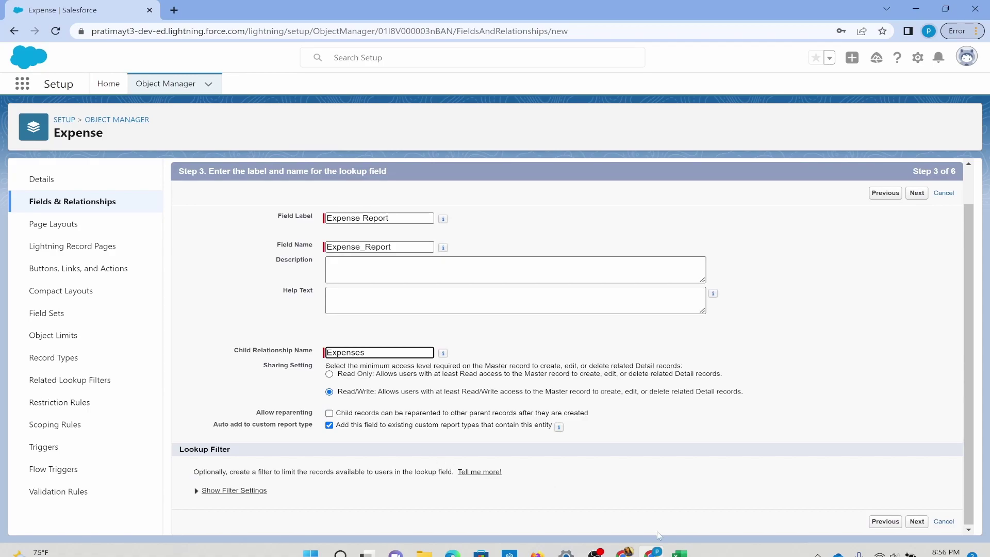
{"action": "left_click", "coordinate": [917, 521]}
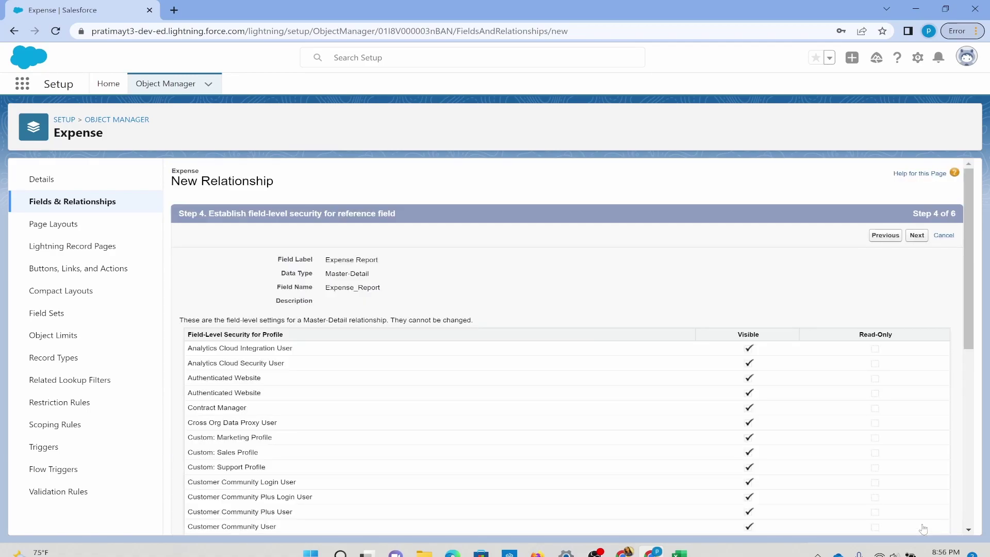
Step: Accept the default field-level security, page layout and Expenses related list settings, and save the relationship field
{"action": "left_click", "coordinate": [918, 237]}
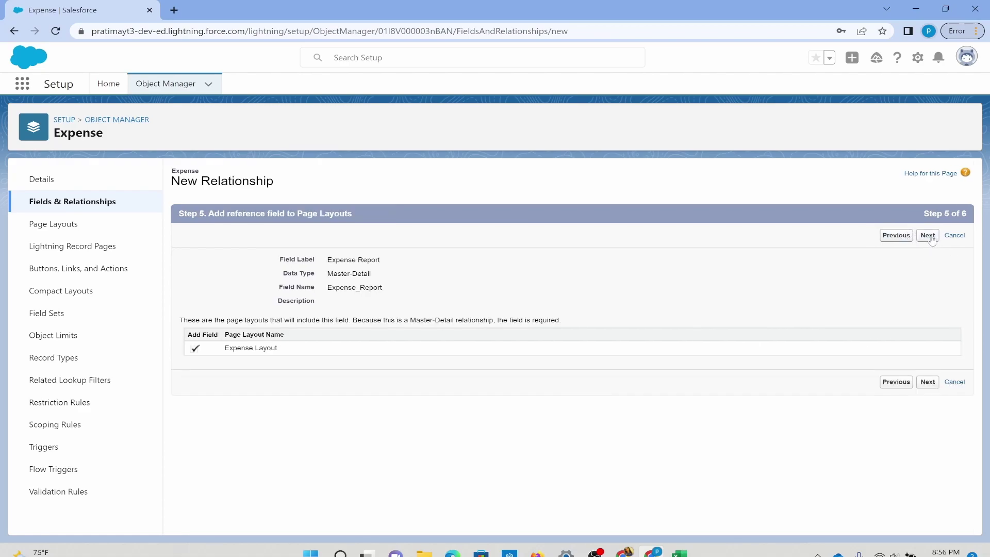
{"action": "left_click", "coordinate": [929, 239]}
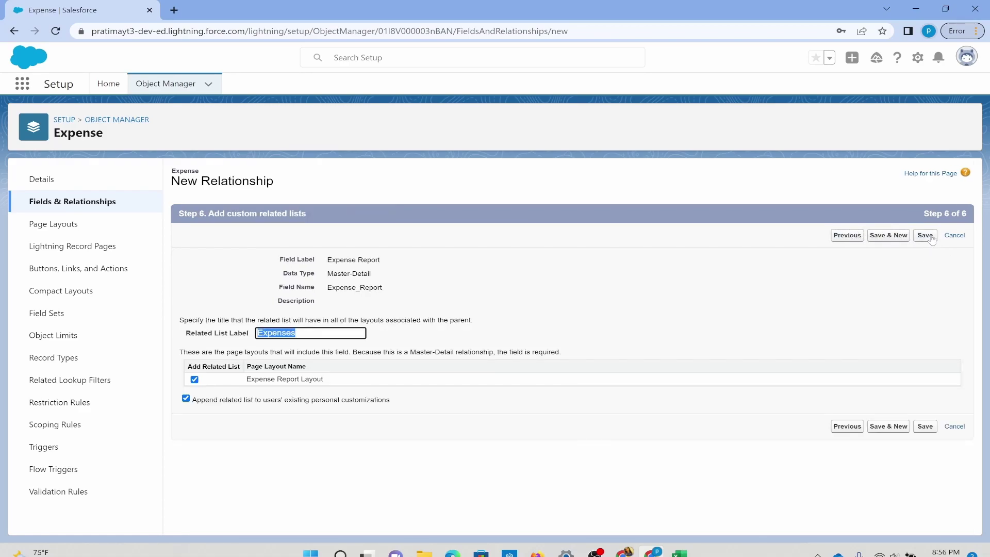
{"action": "left_click", "coordinate": [918, 240]}
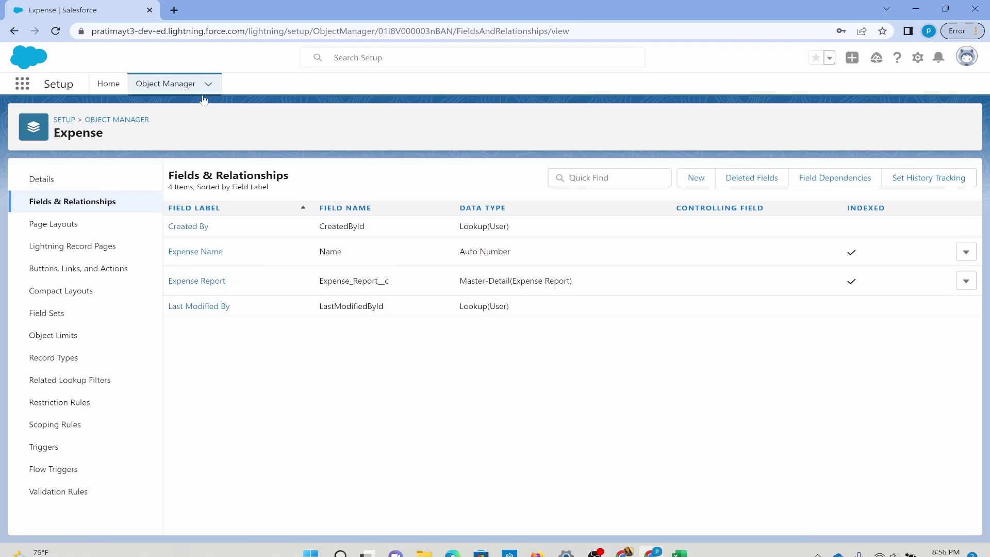
Step: Find the Sales app in the app launcher and open it
{"action": "left_click", "coordinate": [23, 85]}
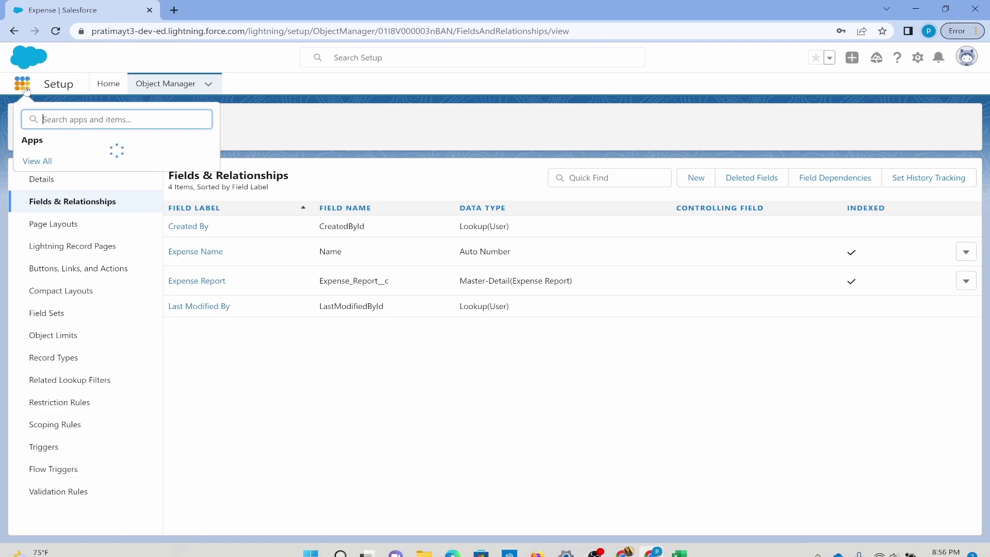
{"action": "type", "text": "salw"}
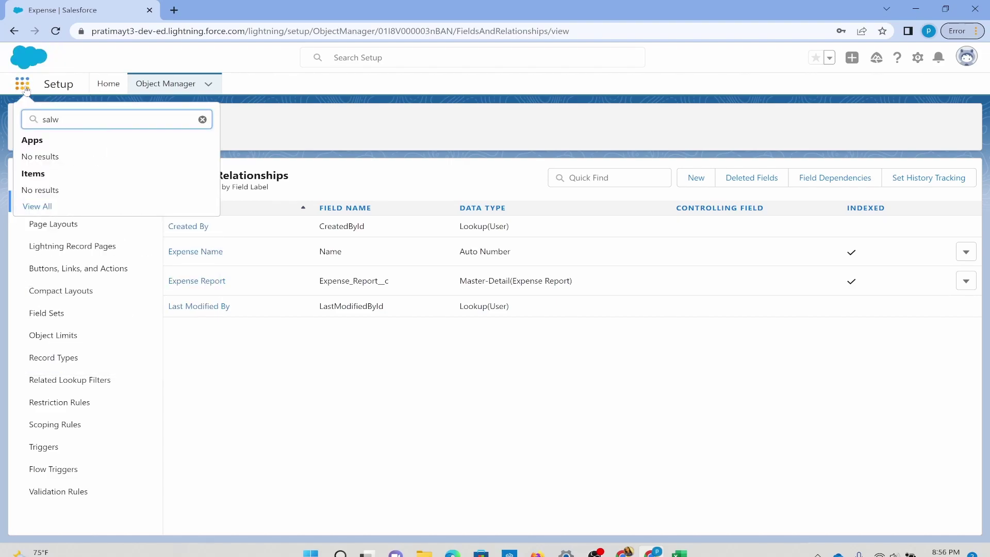
{"action": "key", "text": "BackSpace"}
{"action": "type", "text": "e"}
{"action": "left_click", "coordinate": [54, 198]}
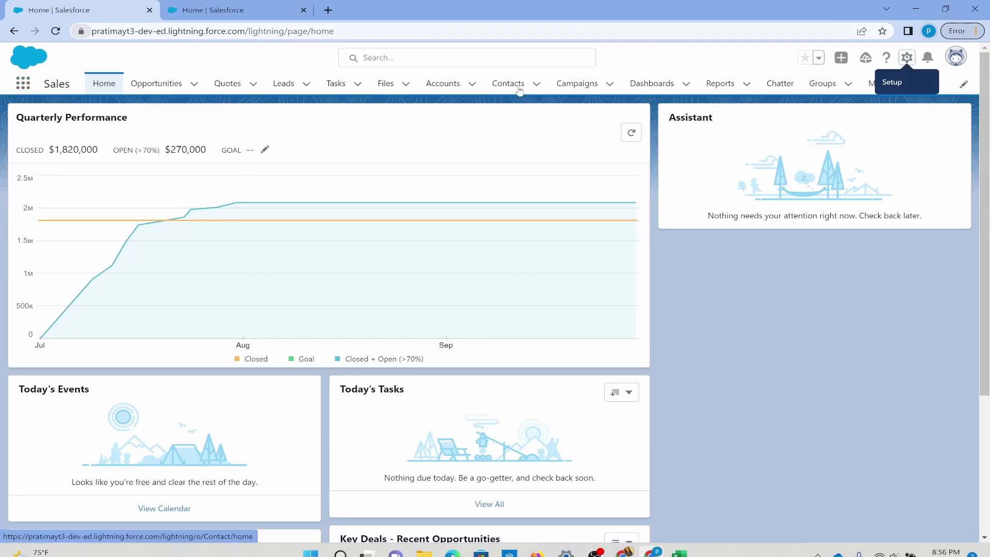
Step: Go to the Expense Reports list, dismiss the navigation tip and open the Boston Trip record
{"action": "left_click", "coordinate": [879, 83]}
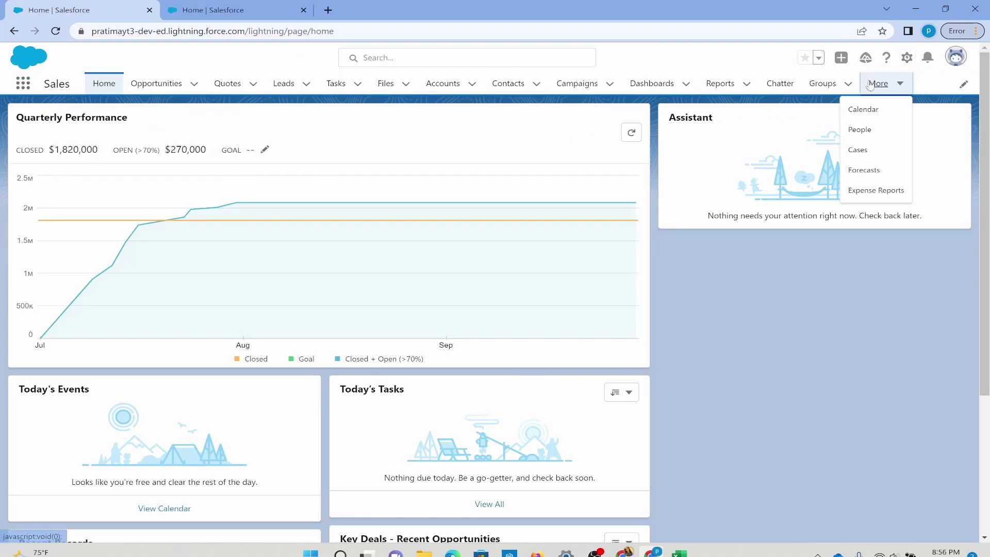
{"action": "left_click", "coordinate": [857, 190]}
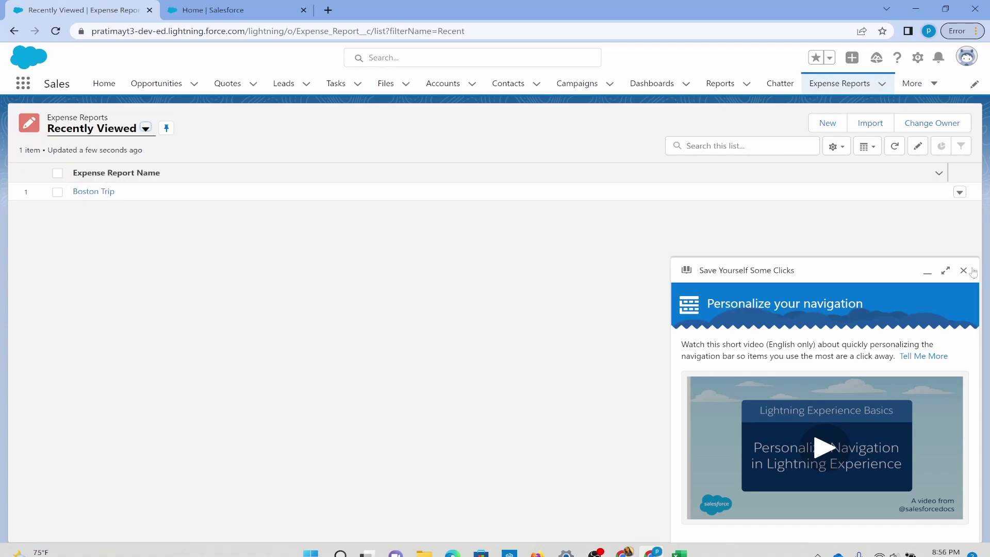
{"action": "left_click", "coordinate": [963, 270]}
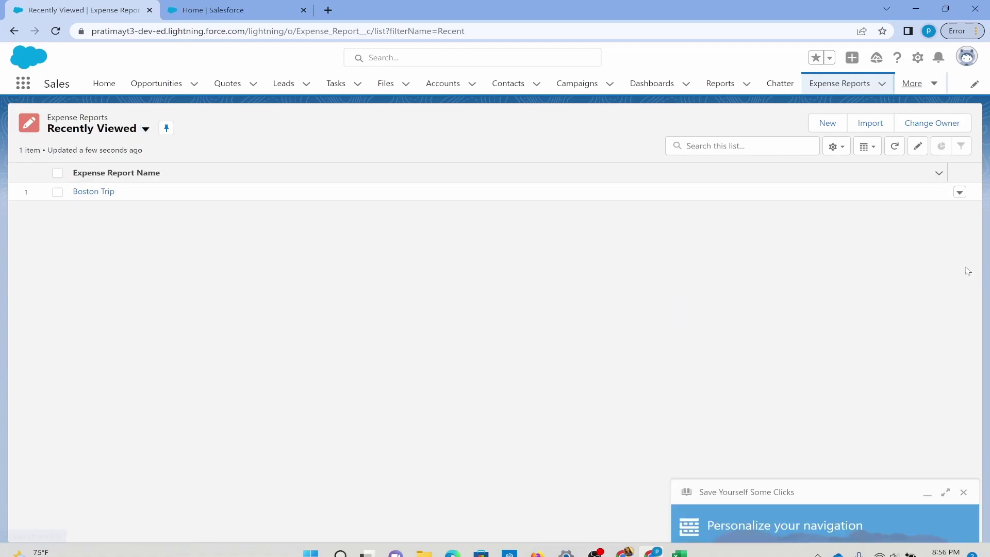
{"action": "left_click", "coordinate": [95, 192]}
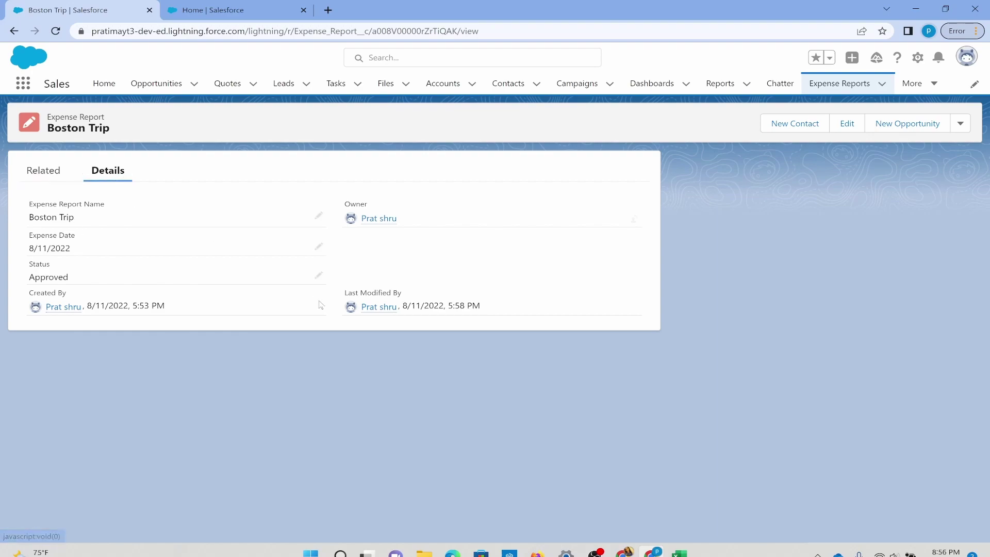
Step: Set the Boston Trip expense report's Status to Not Approved and save the record
{"action": "left_click", "coordinate": [317, 275]}
{"action": "left_click", "coordinate": [265, 306]}
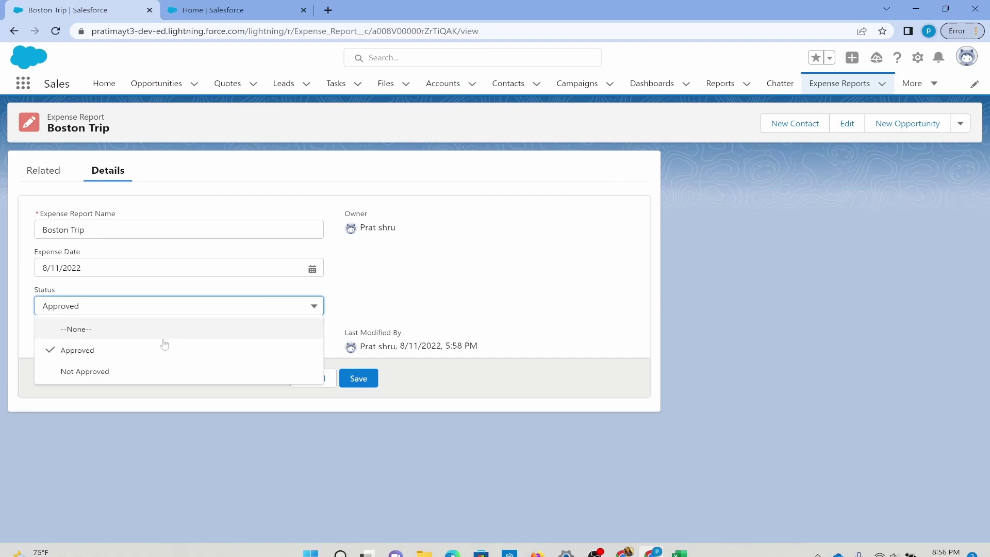
{"action": "left_click", "coordinate": [144, 370]}
{"action": "left_click", "coordinate": [350, 378]}
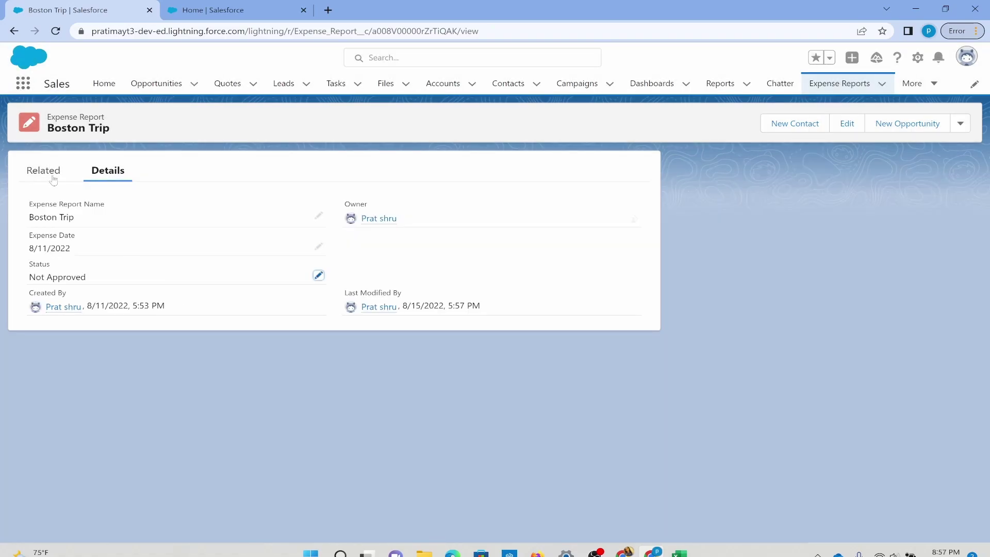
Step: Create a first expense from Boston Trip's related Expenses list, checking the planned Expense fields in the Excel sheet before saving
{"action": "left_click", "coordinate": [43, 171]}
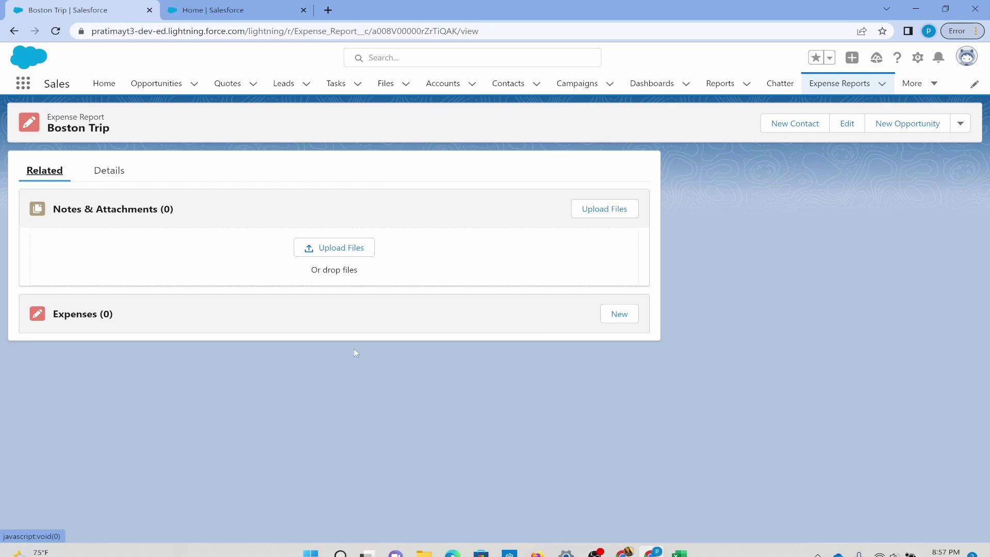
{"action": "left_click", "coordinate": [621, 315]}
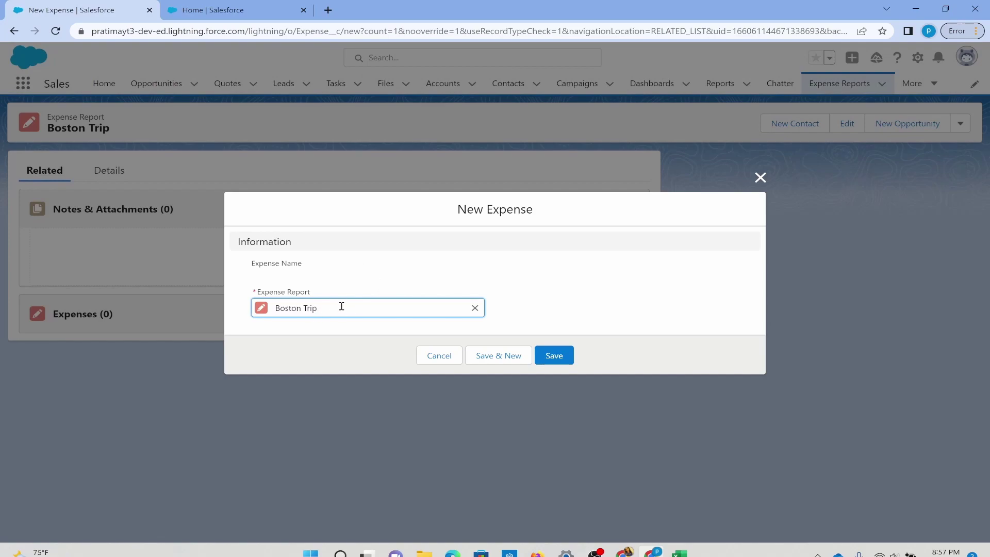
{"action": "mouse_move", "coordinate": [680, 551]}
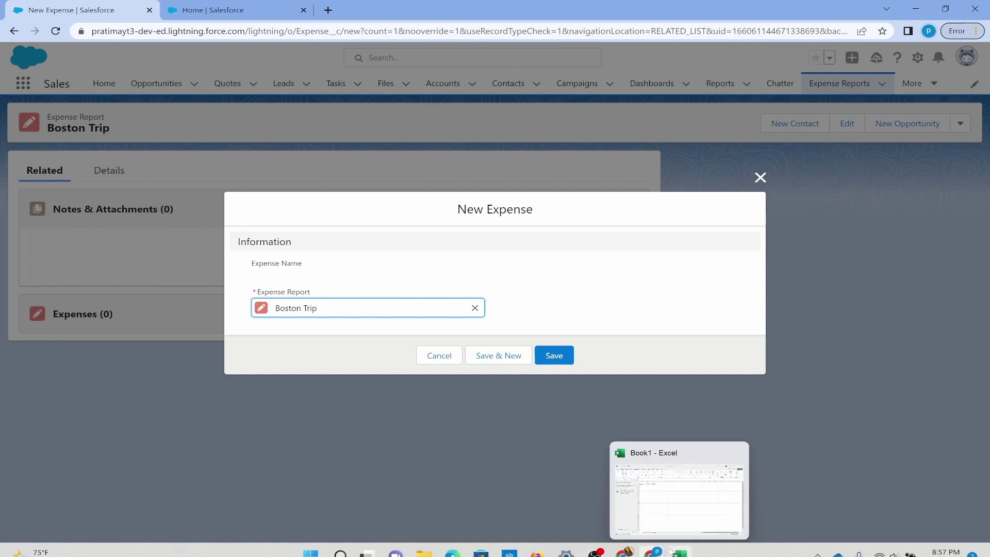
{"action": "left_click", "coordinate": [669, 512]}
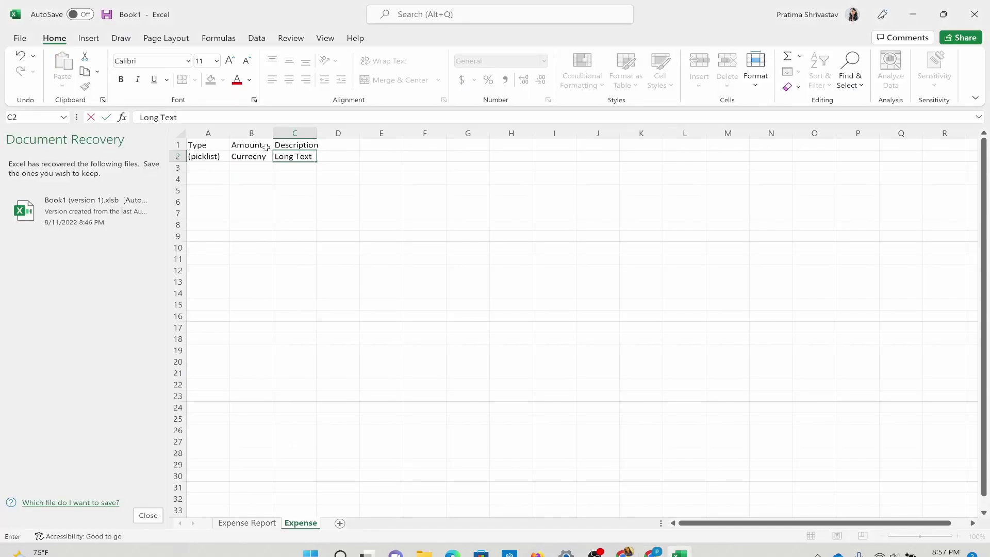
{"action": "key", "text": "alt+Tab"}
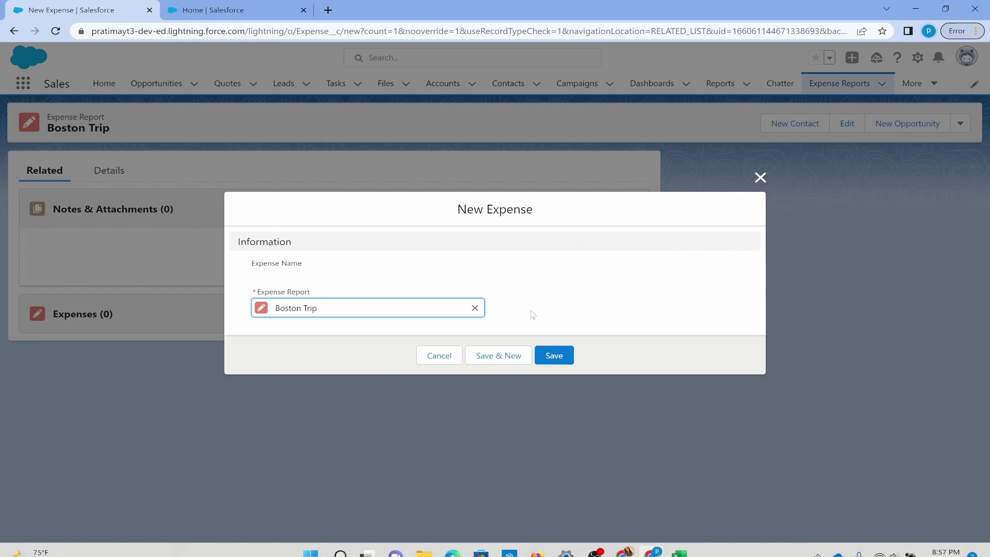
{"action": "left_click", "coordinate": [547, 359]}
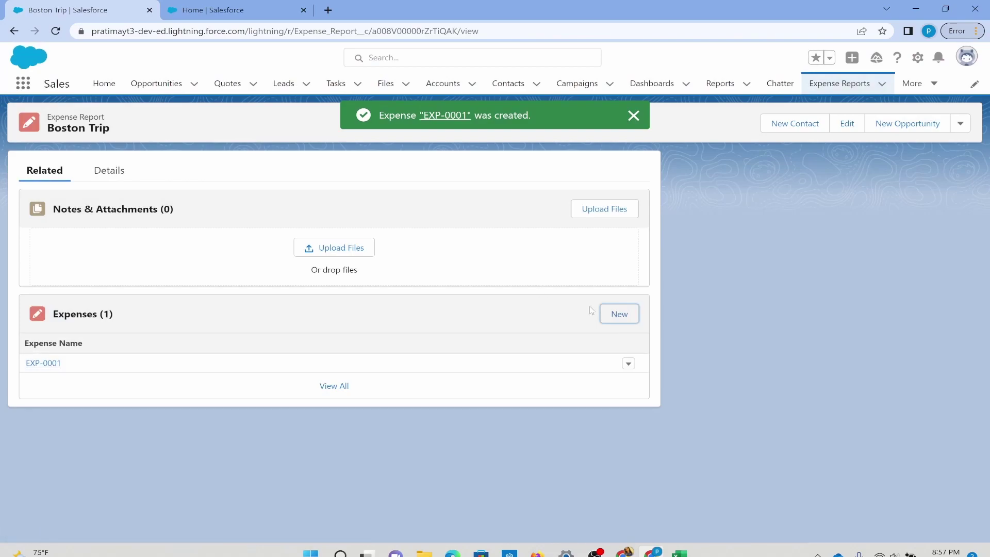
Step: Start a second expense for Boston Trip and try to save it with the Expense Report field cleared
{"action": "left_click", "coordinate": [619, 315]}
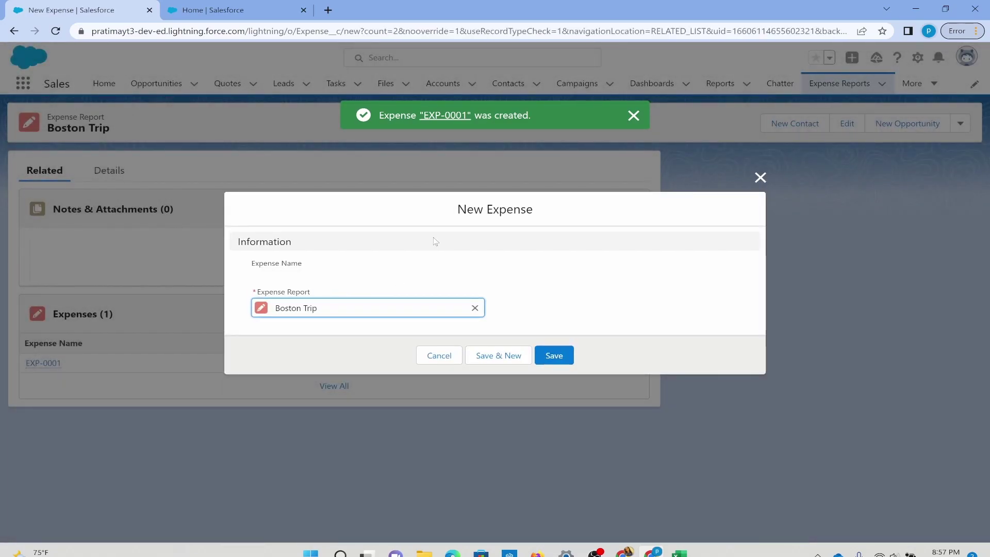
{"action": "left_click", "coordinate": [474, 308]}
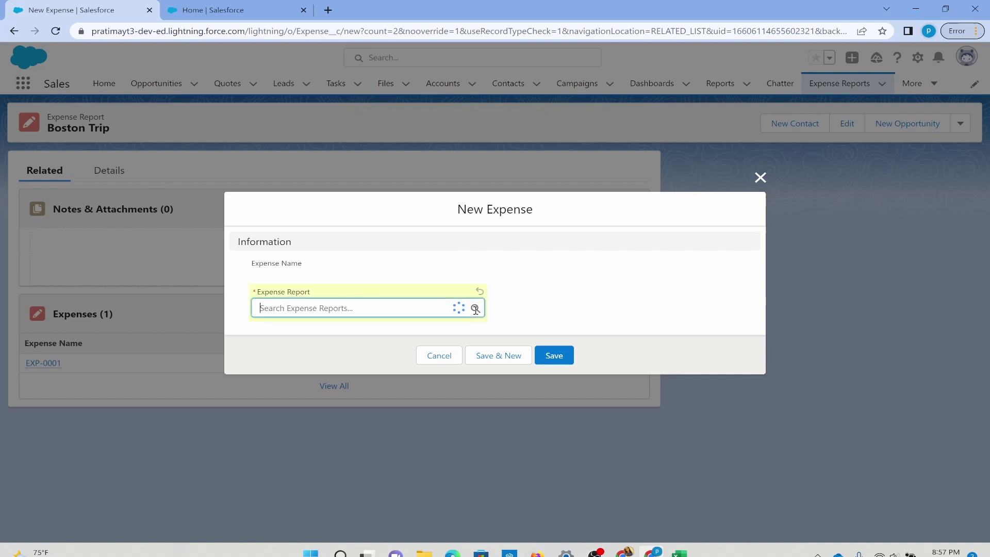
{"action": "left_click", "coordinate": [518, 308]}
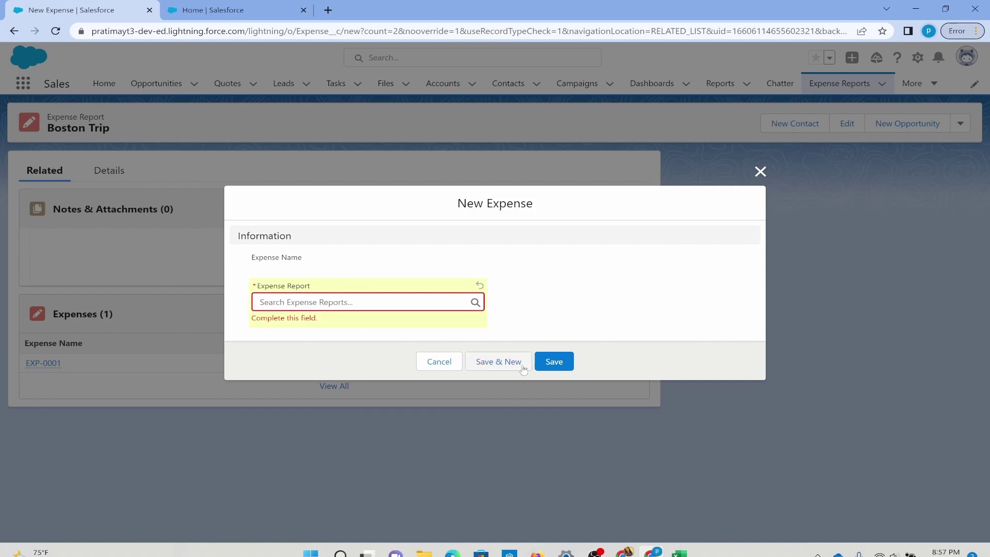
{"action": "left_click", "coordinate": [556, 361]}
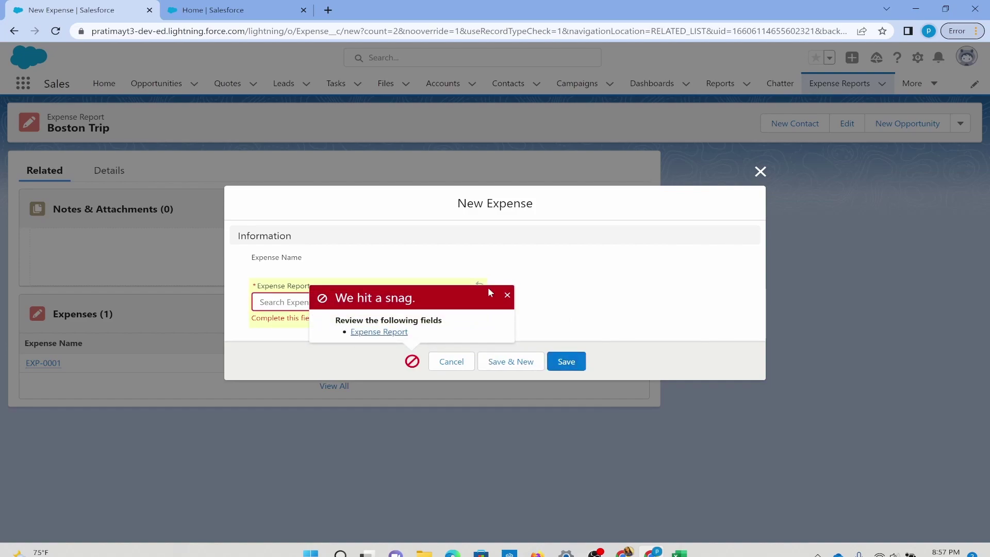
{"action": "left_click", "coordinate": [506, 297]}
Step: Choose Boston Trip as the second expense's Expense Report and save the expense
{"action": "left_click", "coordinate": [412, 305]}
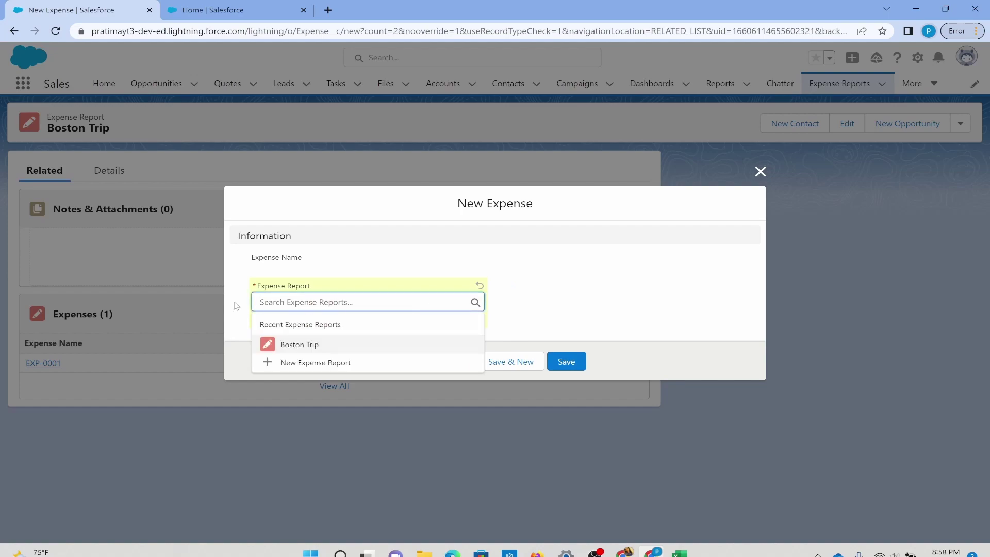
{"action": "left_click", "coordinate": [293, 345]}
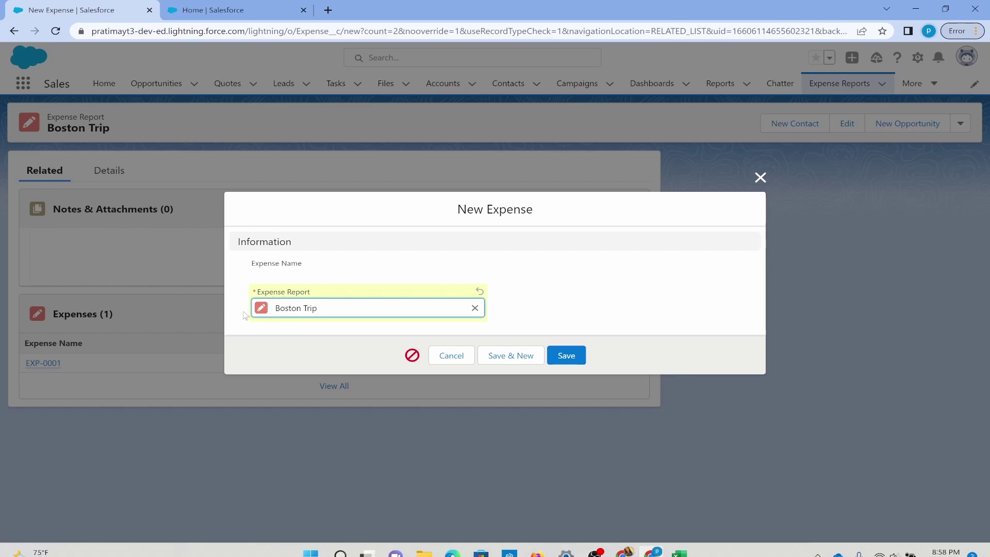
{"action": "left_click", "coordinate": [566, 357]}
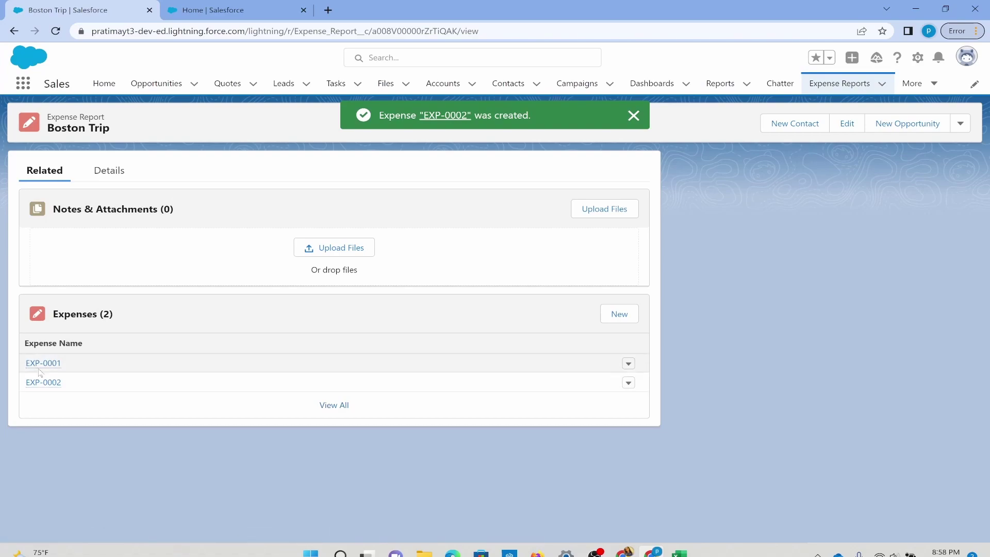
Step: Add and save a third expense under the Boston Trip expense report
{"action": "mouse_move", "coordinate": [44, 370]}
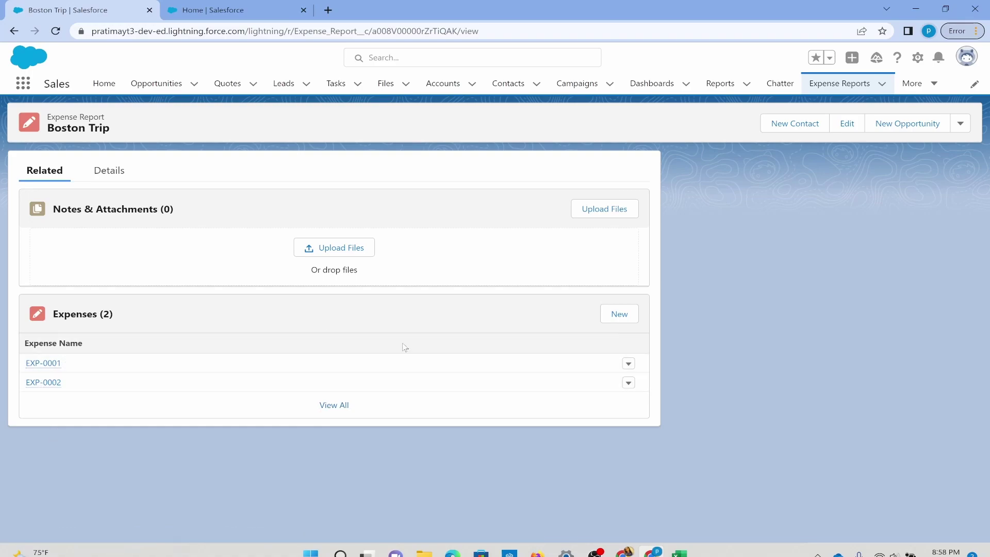
{"action": "left_click", "coordinate": [619, 313]}
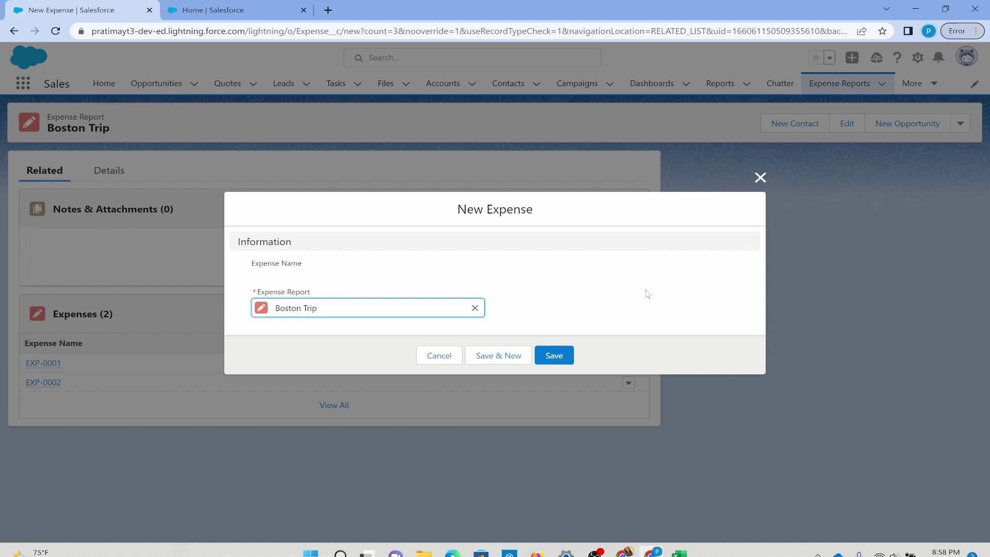
{"action": "left_click", "coordinate": [553, 356]}
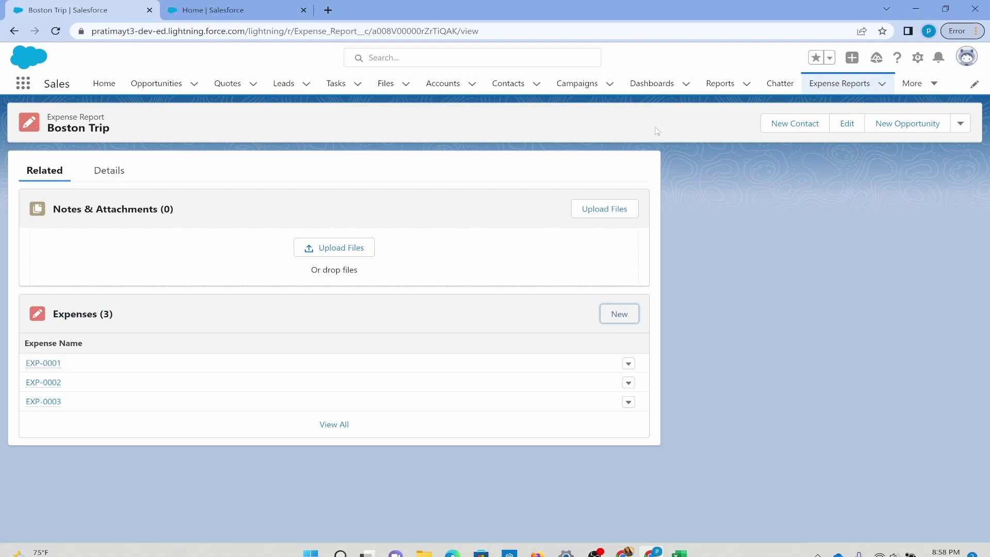
Step: Create and save an expense report named Admin Expense with status Not Approved and expense date 8/1/2022
{"action": "left_click", "coordinate": [849, 85]}
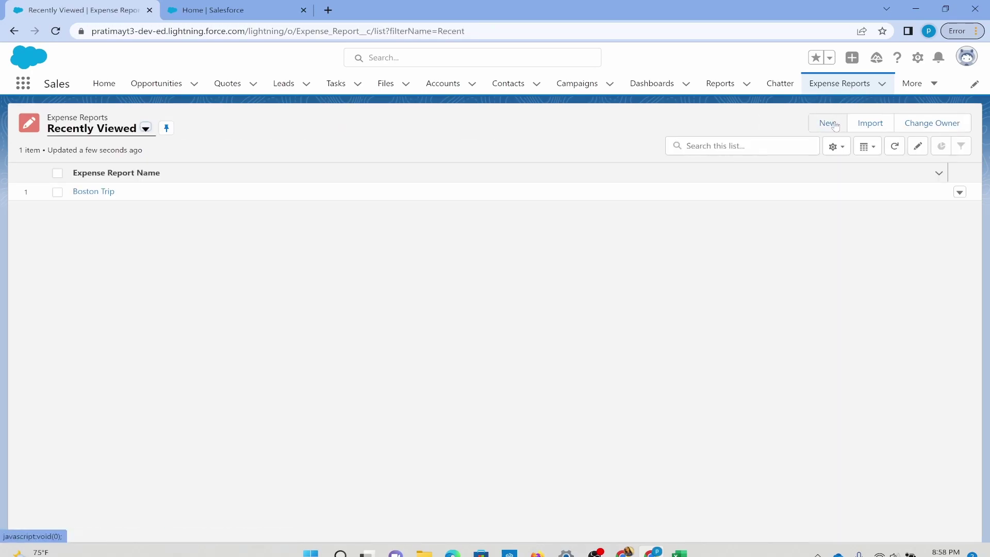
{"action": "left_click", "coordinate": [828, 123]}
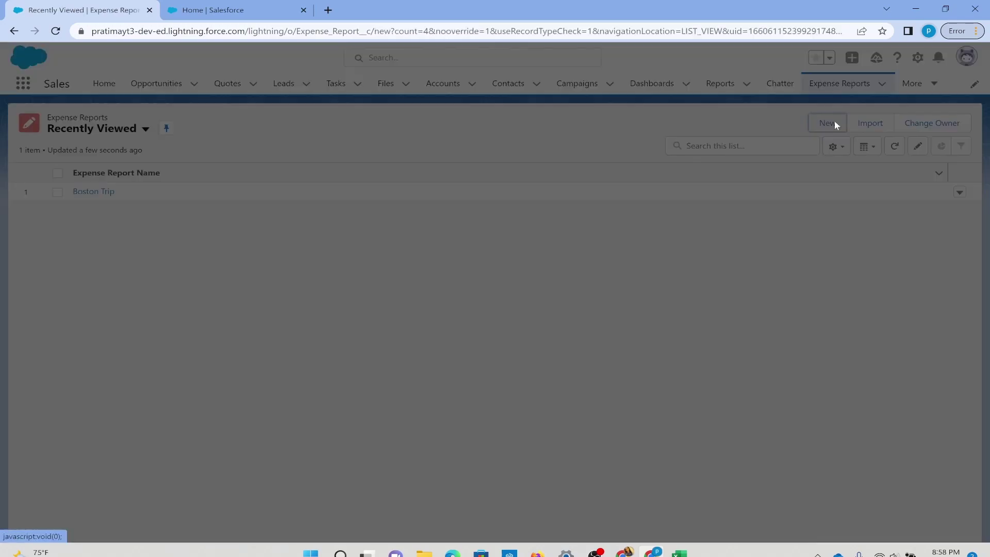
{"action": "type", "text": "A"}
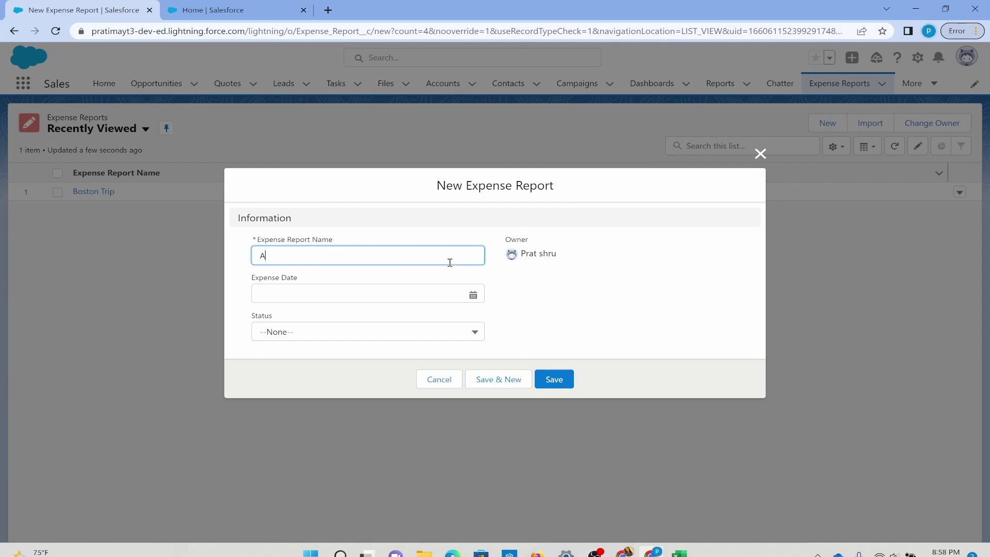
{"action": "type", "text": "dmin Expens"}
{"action": "key", "text": "BackSpace"}
{"action": "key", "text": "BackSpace"}
{"action": "type", "text": "ense"}
{"action": "left_click", "coordinate": [371, 332]}
{"action": "left_click", "coordinate": [290, 398]}
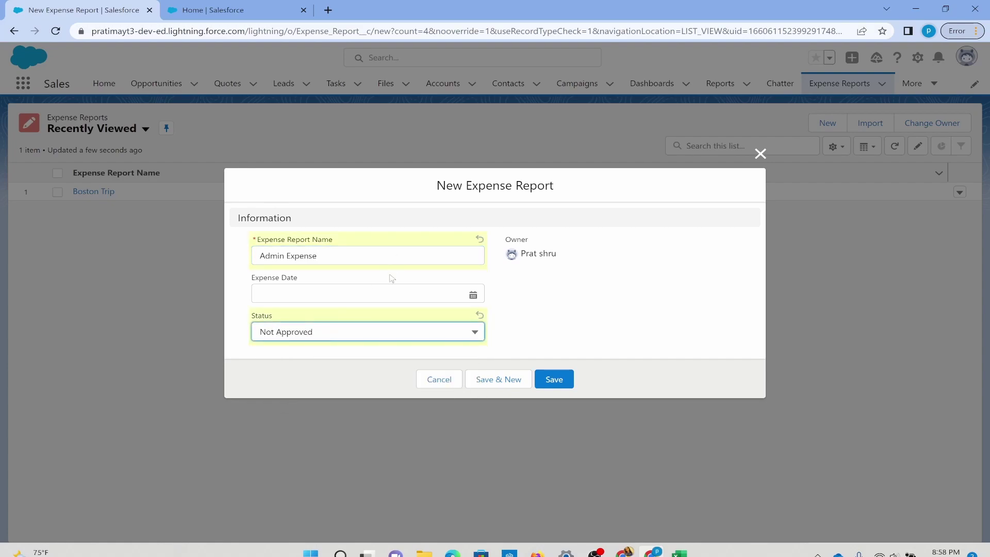
{"action": "left_click", "coordinate": [378, 293]}
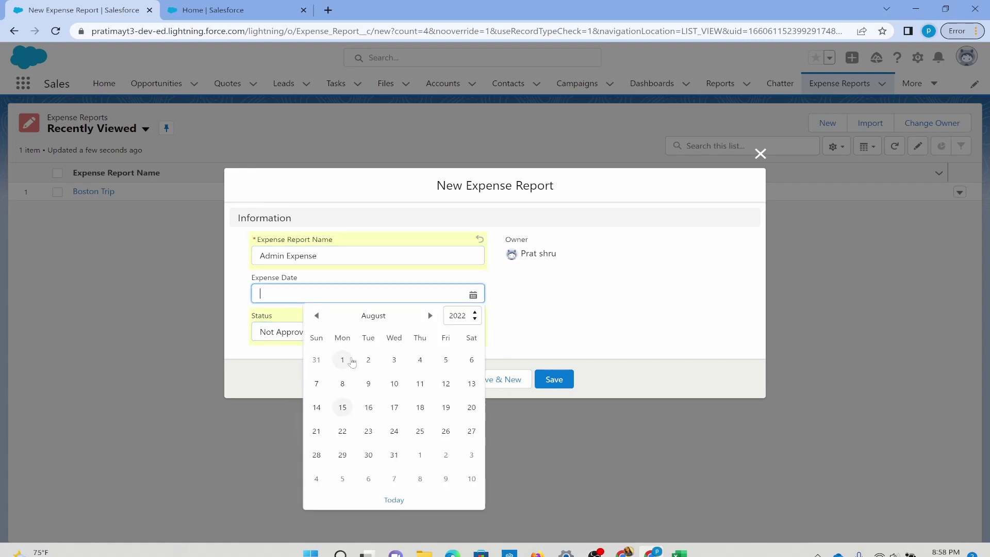
{"action": "left_click", "coordinate": [342, 360]}
{"action": "left_click", "coordinate": [546, 386]}
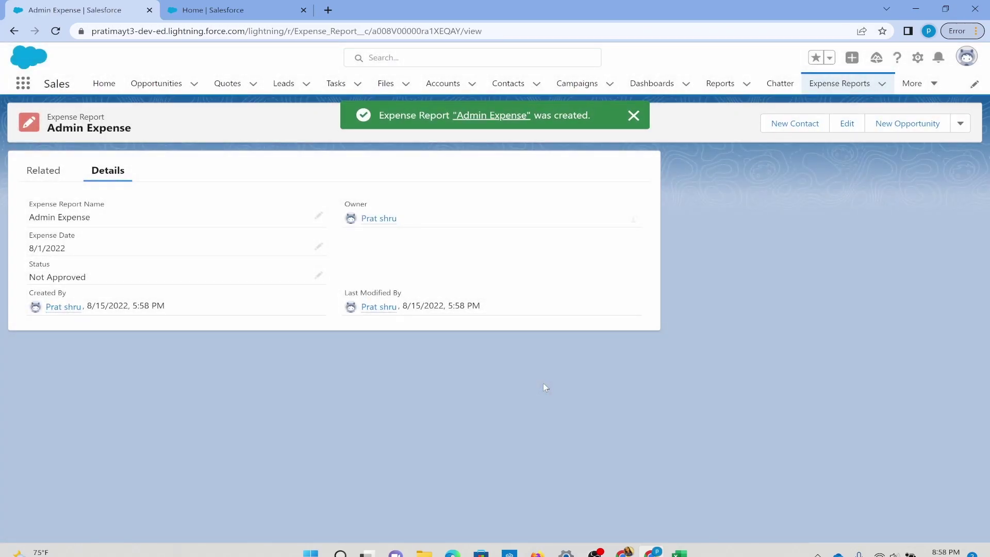
Step: Add and save an expense from Admin Expense's related Expenses list
{"action": "left_click", "coordinate": [54, 177]}
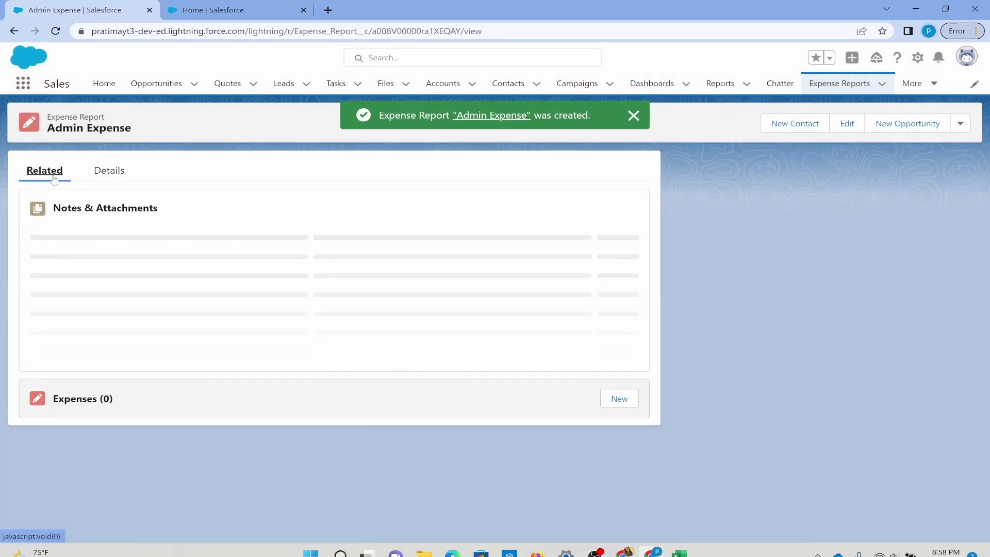
{"action": "left_click", "coordinate": [621, 315]}
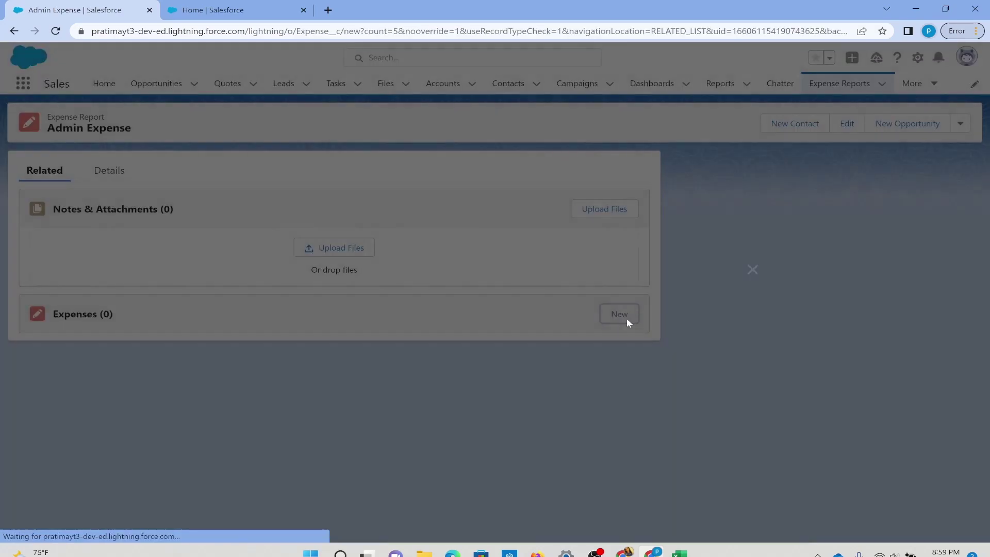
{"action": "left_click", "coordinate": [554, 355]}
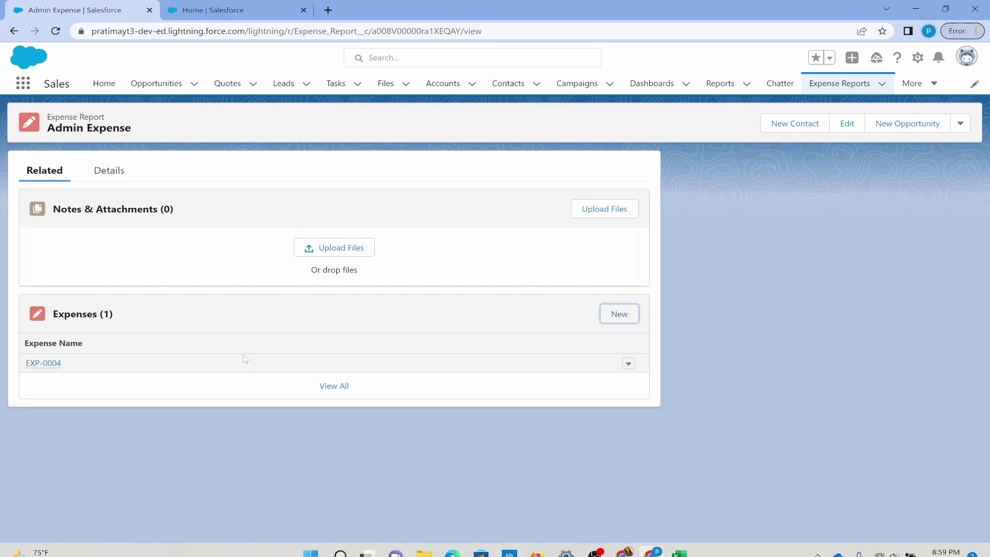
Step: Switch to the Lucidchart data model and examine the Lookup and Master Detail labels and how Account relates to Expense Report
{"action": "key", "text": "alt+Tab"}
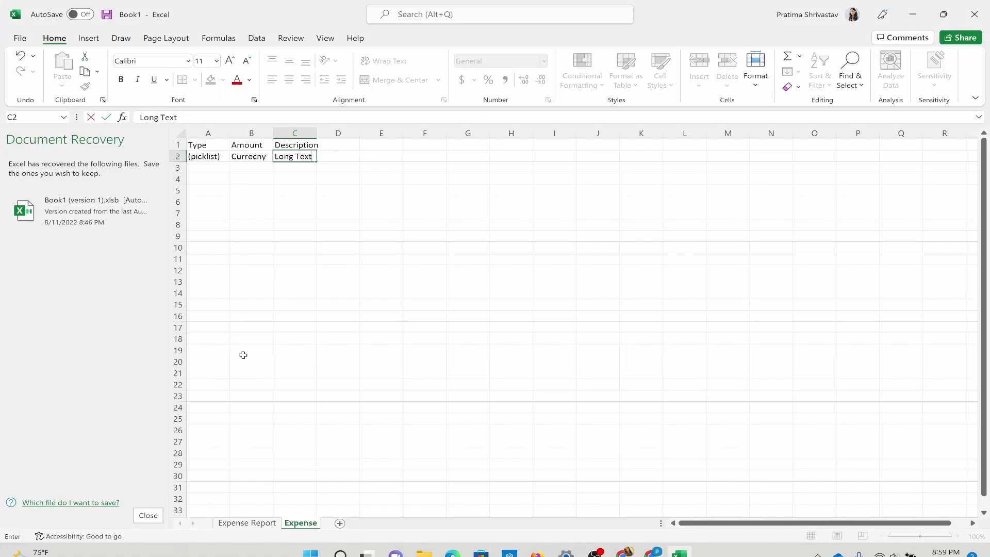
{"action": "key", "text": "alt+Tab"}
{"action": "key", "text": "alt+Tab"}
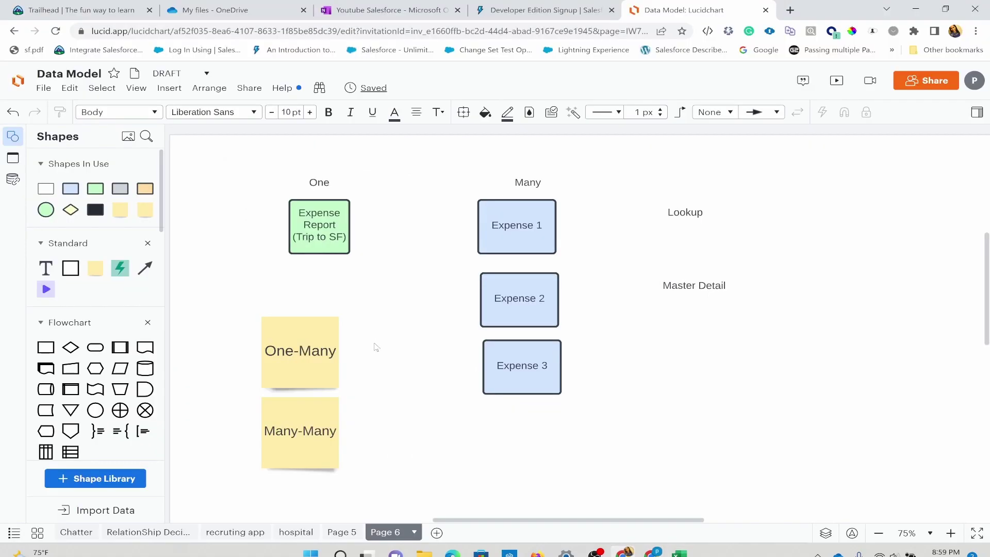
{"action": "left_click", "coordinate": [702, 288]}
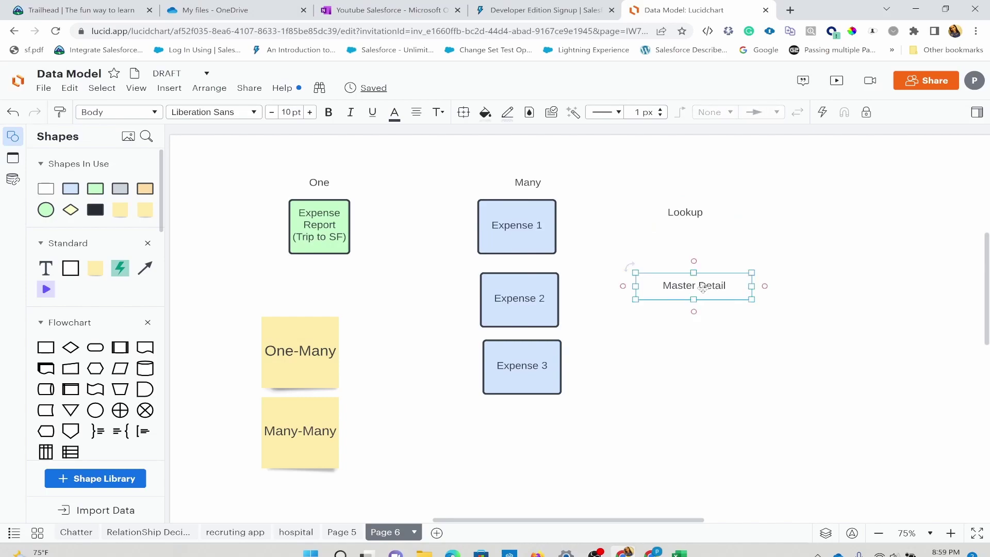
{"action": "left_click", "coordinate": [693, 212]}
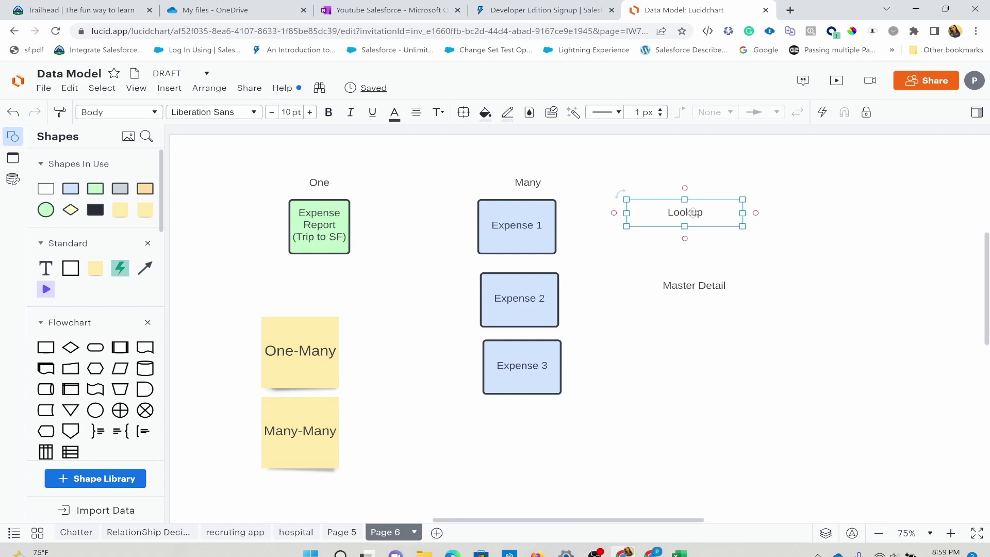
{"action": "left_click_drag", "start_coordinate": [694, 213], "coordinate": [703, 209]}
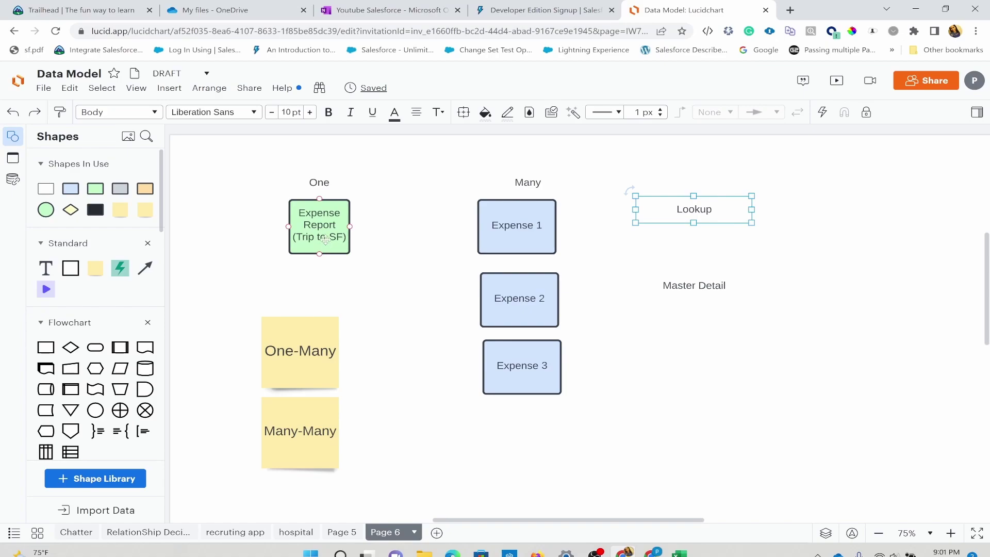
{"action": "mouse_move", "coordinate": [90, 190]}
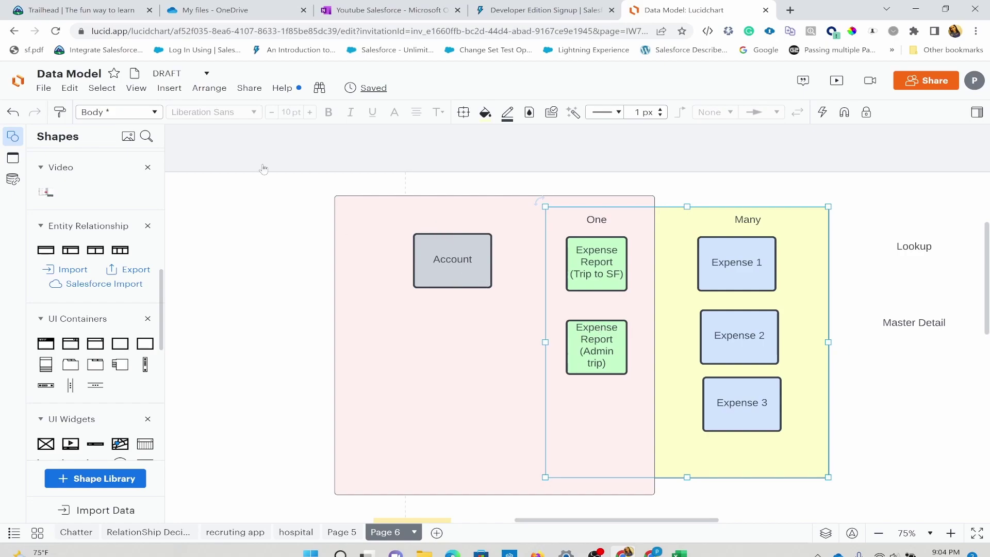
{"action": "left_click", "coordinate": [442, 255]}
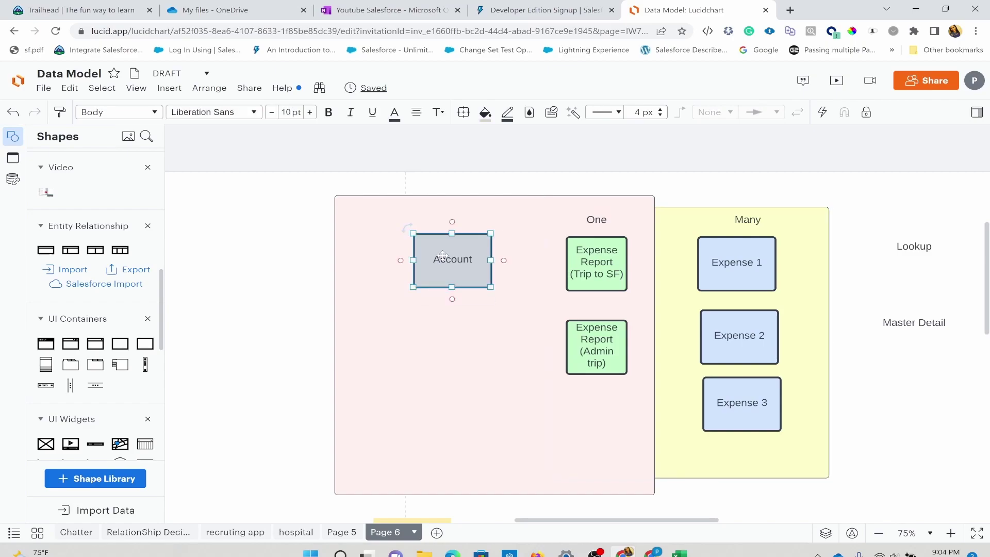
{"action": "left_click", "coordinate": [608, 243]}
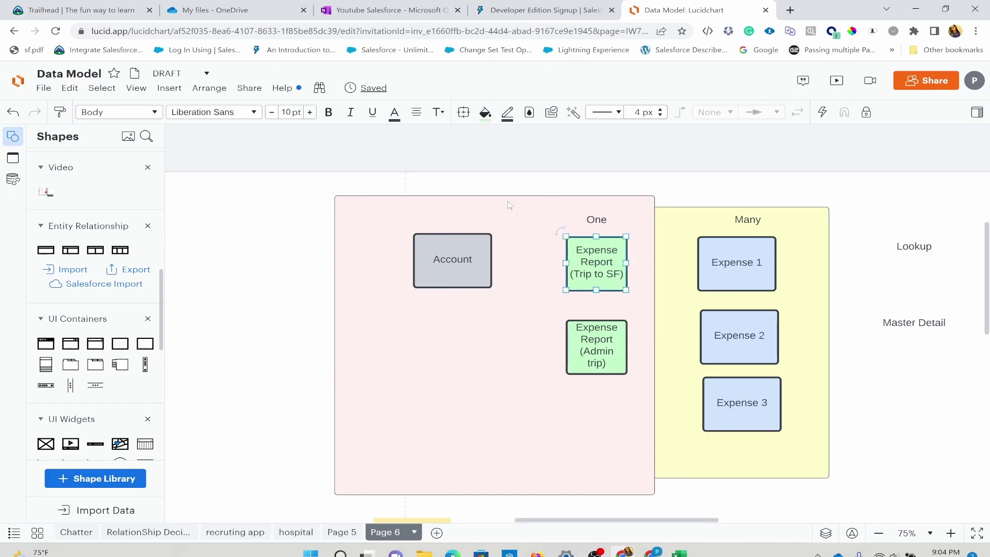
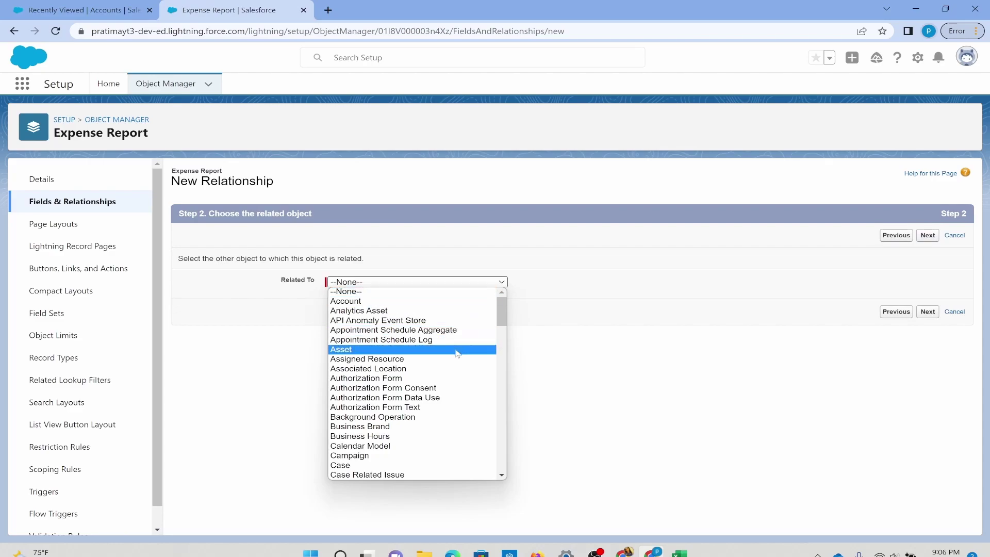
Step: Relate the new Expense Report lookup field to Account, keeping Account as its label and field name
{"action": "left_click", "coordinate": [374, 302]}
{"action": "left_click", "coordinate": [926, 235]}
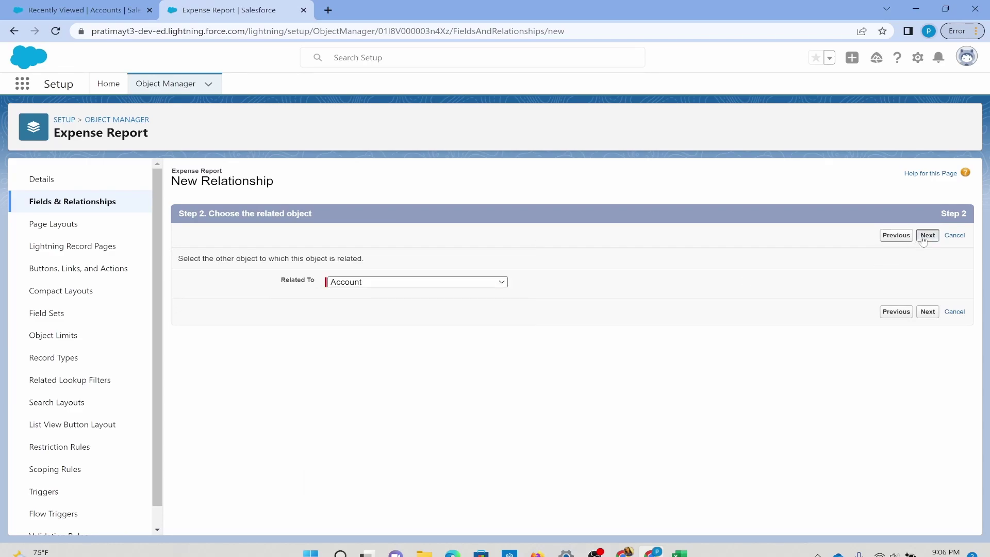
{"action": "left_click", "coordinate": [420, 289]}
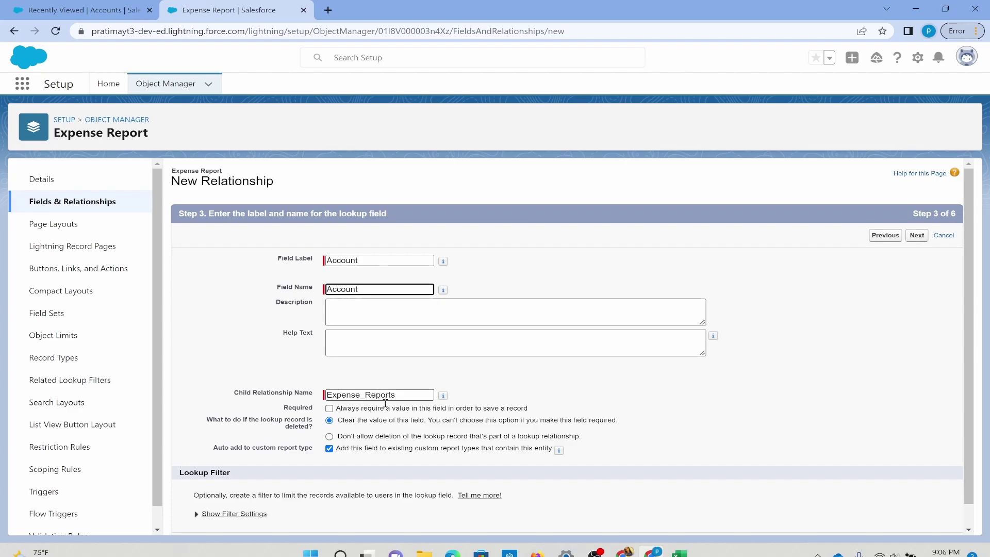
{"action": "left_click", "coordinate": [917, 236]}
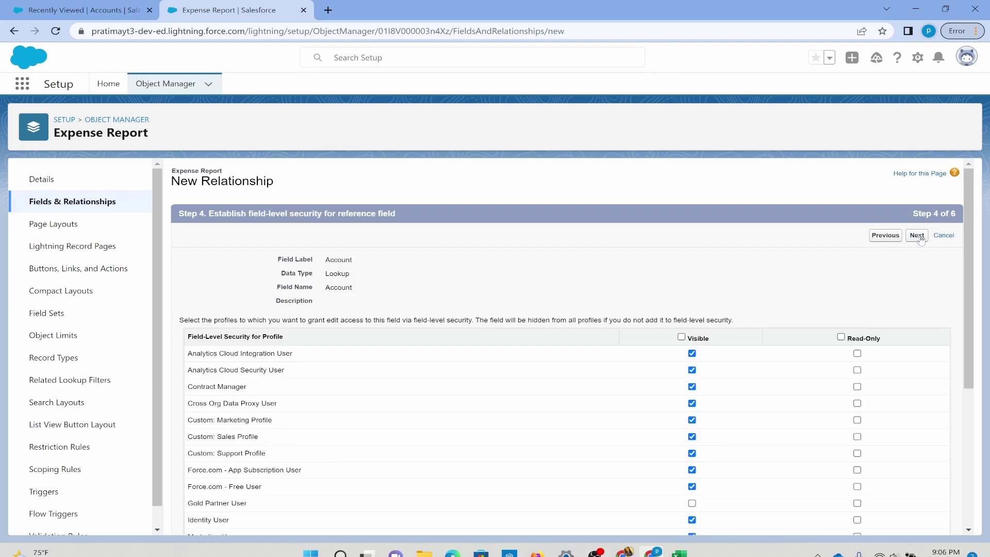
Step: Make the Account lookup visible to all profiles and save it with Expense Report Layout and all Account layouts' related lists included
{"action": "left_click", "coordinate": [681, 337]}
{"action": "left_click", "coordinate": [918, 236]}
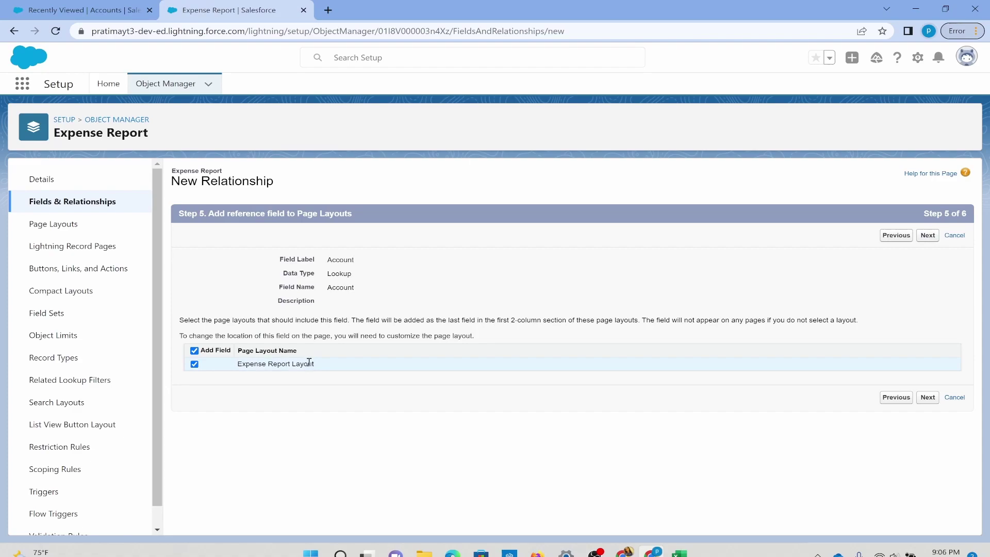
{"action": "left_click_drag", "start_coordinate": [309, 363], "coordinate": [220, 373]}
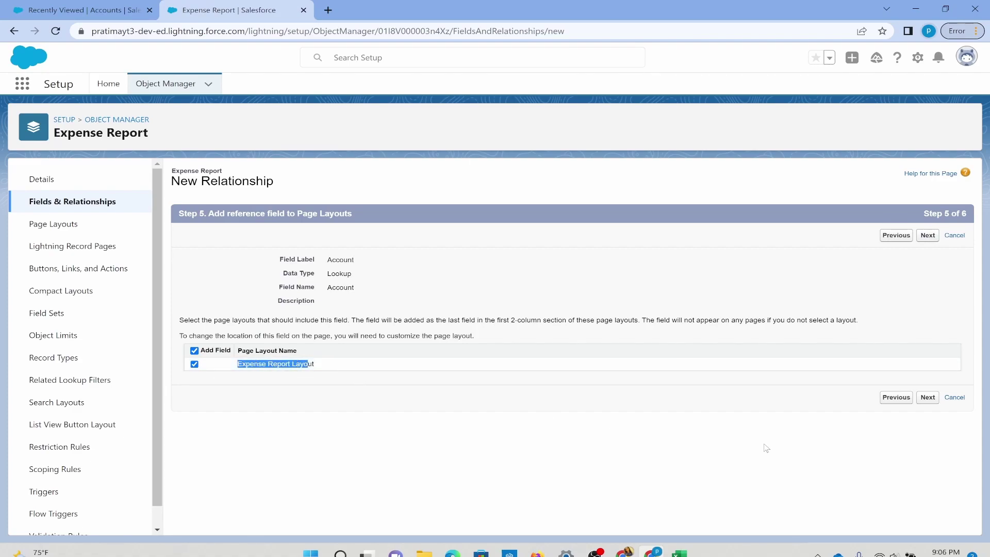
{"action": "left_click", "coordinate": [928, 397]}
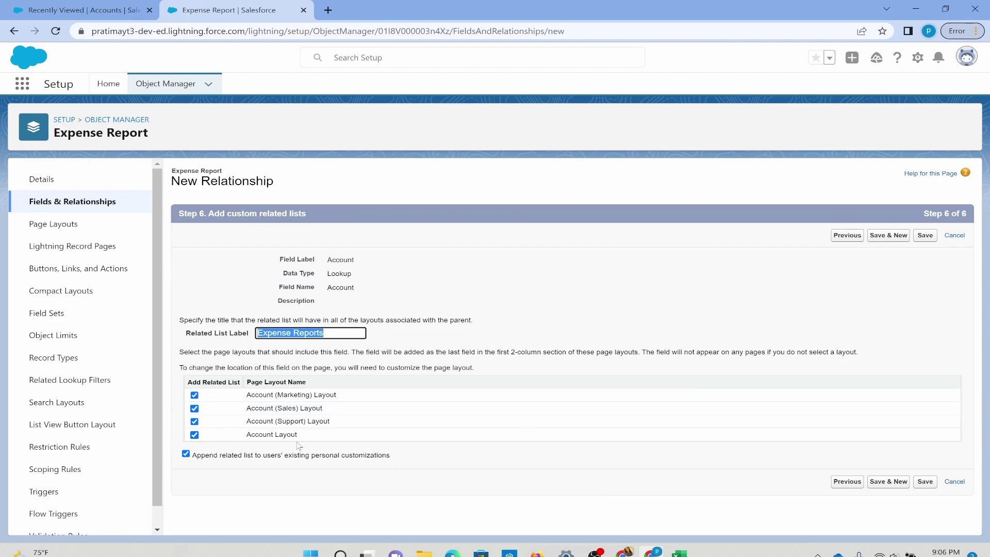
{"action": "left_click_drag", "start_coordinate": [298, 445], "coordinate": [241, 400]}
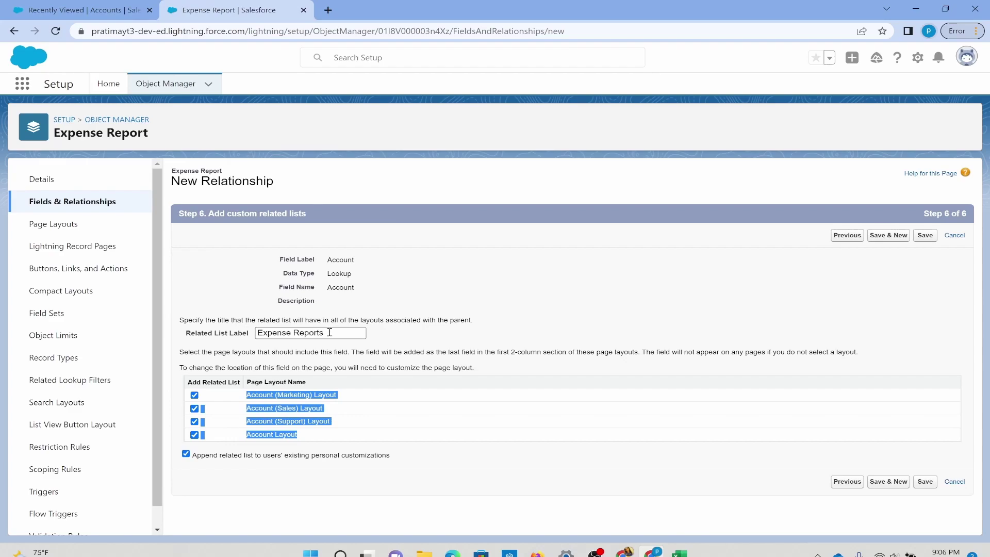
{"action": "left_click", "coordinate": [927, 236]}
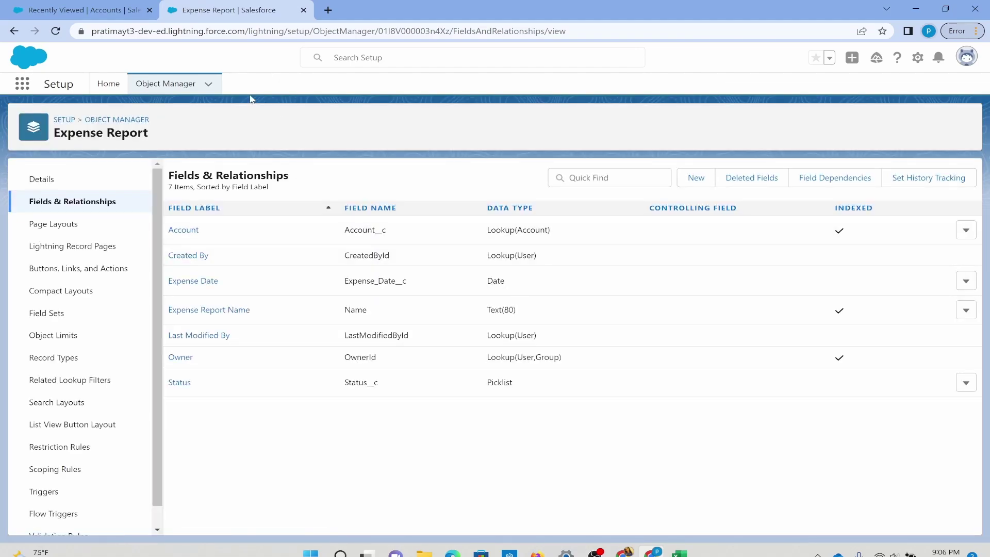
Step: Refresh the Accounts list in the Sales app and open Burlington Textiles Corp of America at its related Expense Reports list
{"action": "left_click", "coordinate": [135, 17]}
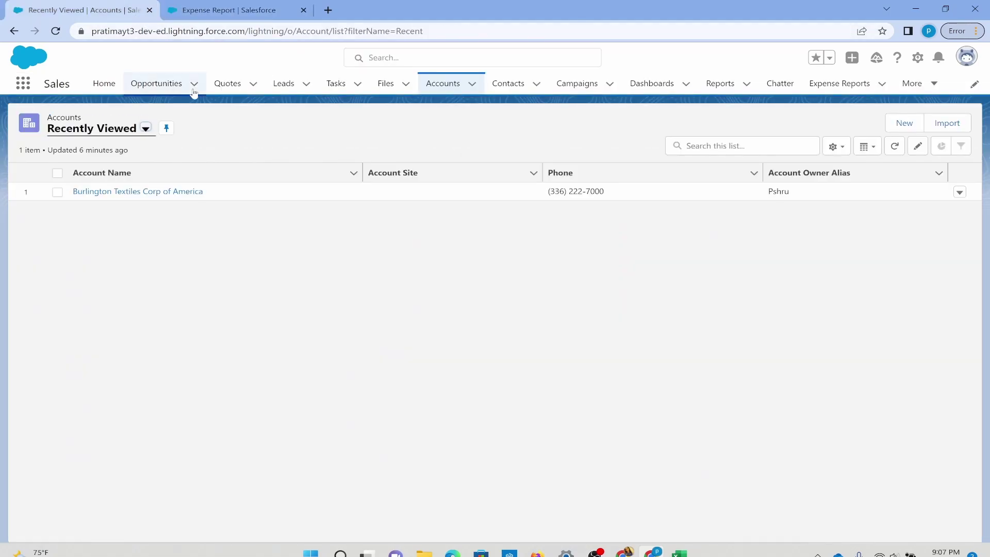
{"action": "left_click", "coordinate": [434, 95]}
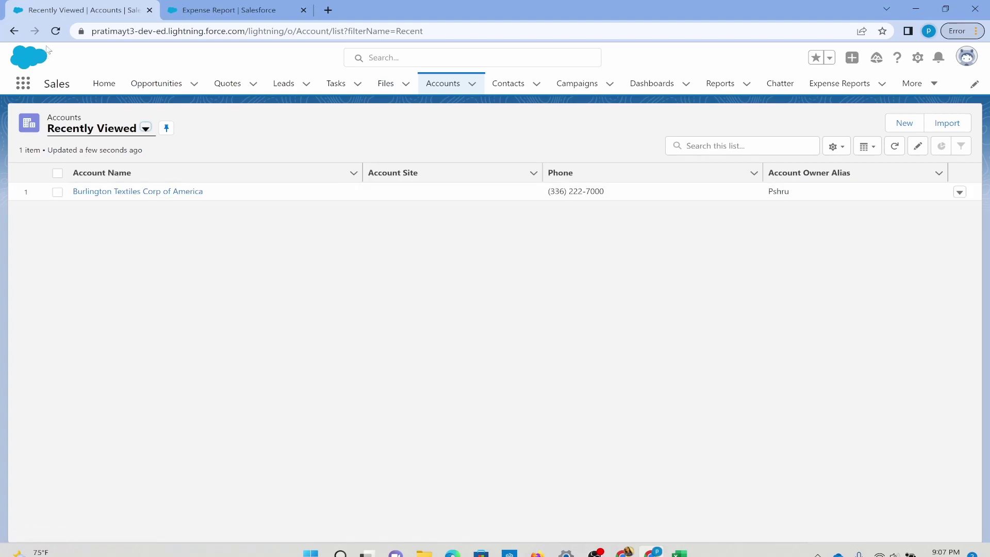
{"action": "left_click", "coordinate": [55, 31]}
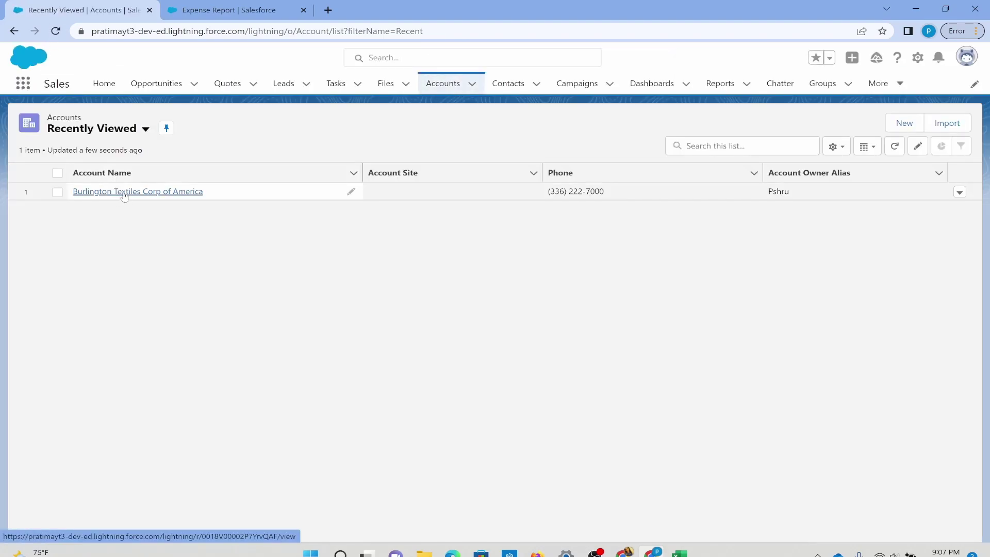
{"action": "left_click", "coordinate": [123, 191]}
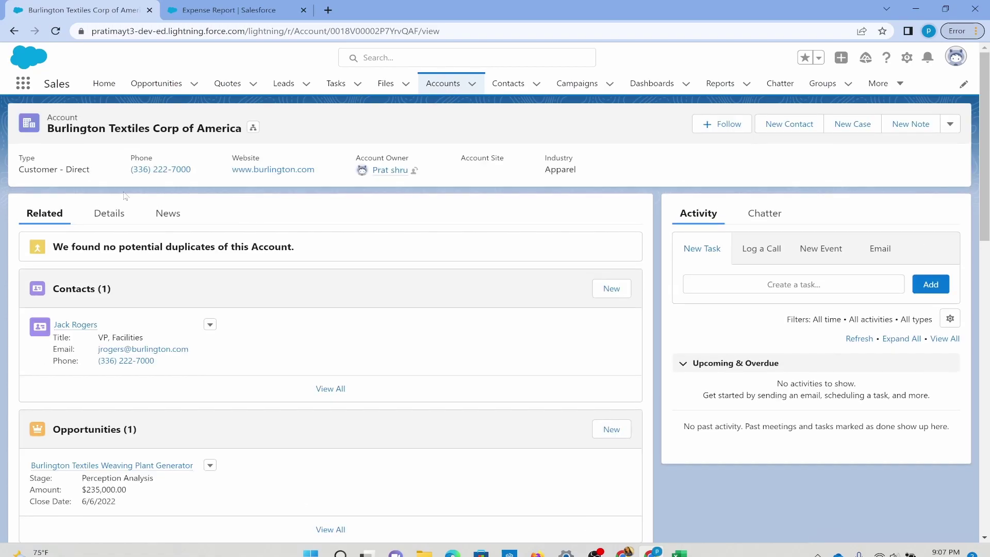
{"action": "scroll", "coordinate": [110, 306], "scroll_direction": "down", "scroll_amount": 6}
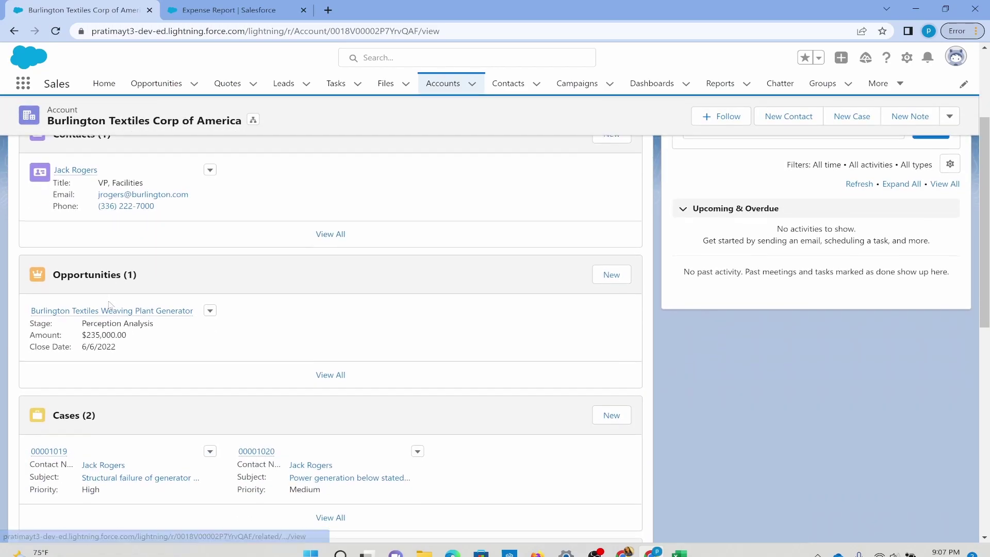
{"action": "scroll", "coordinate": [110, 306], "scroll_direction": "down", "scroll_amount": 2}
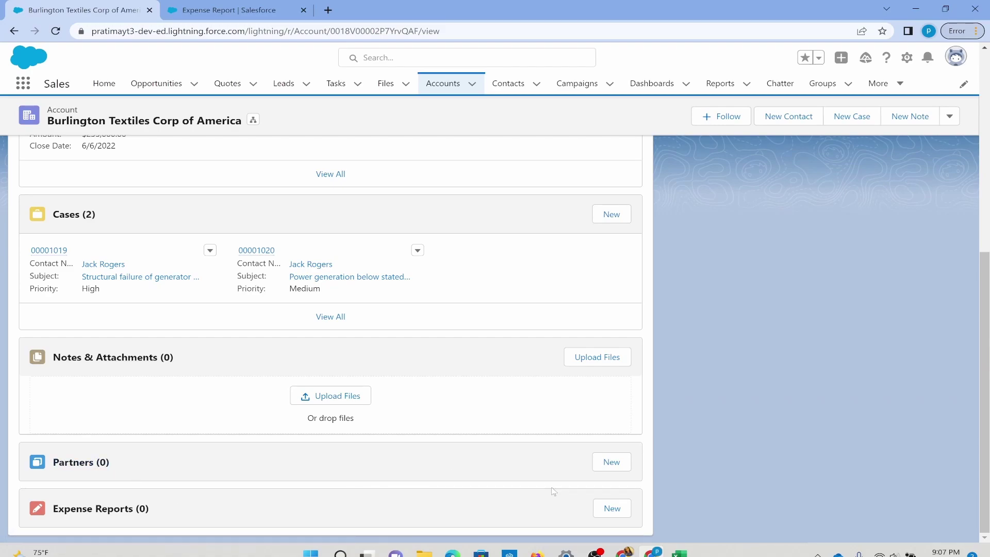
Step: Create an expense report named Textiles Expenses for Burlington Textiles Corp of America, dated 8/15/2022 with status Not Approved
{"action": "left_click", "coordinate": [621, 511]}
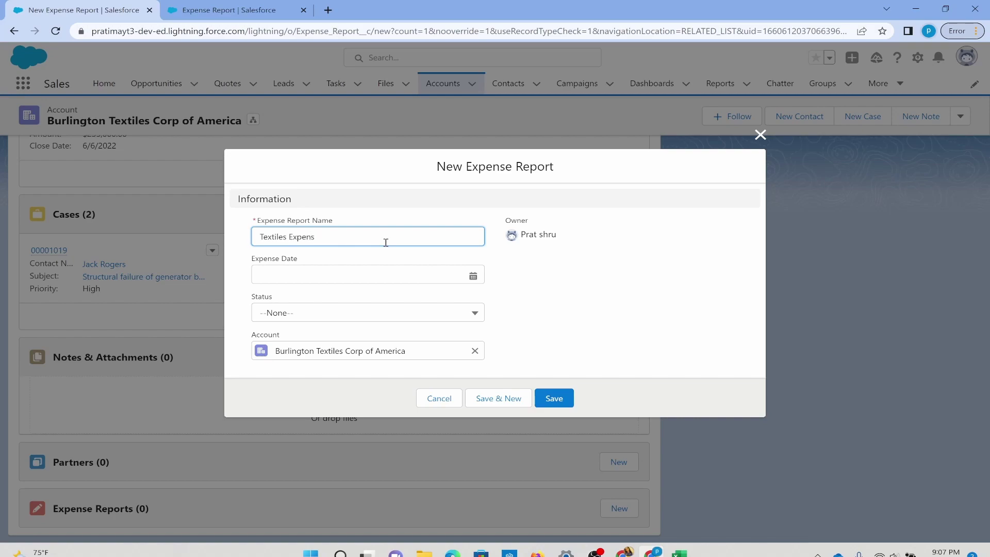
{"action": "left_click", "coordinate": [355, 274]}
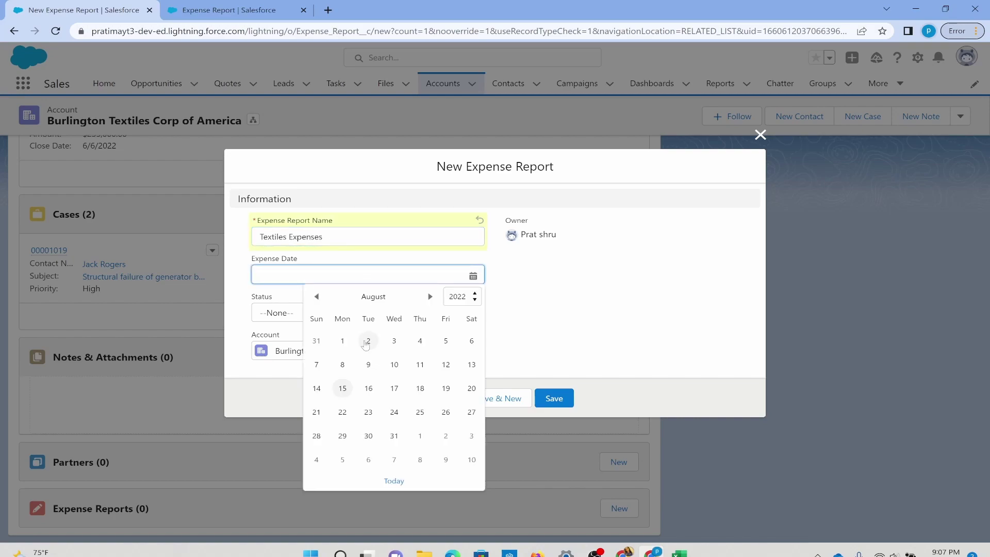
{"action": "left_click", "coordinate": [342, 394]}
{"action": "left_click", "coordinate": [359, 308]}
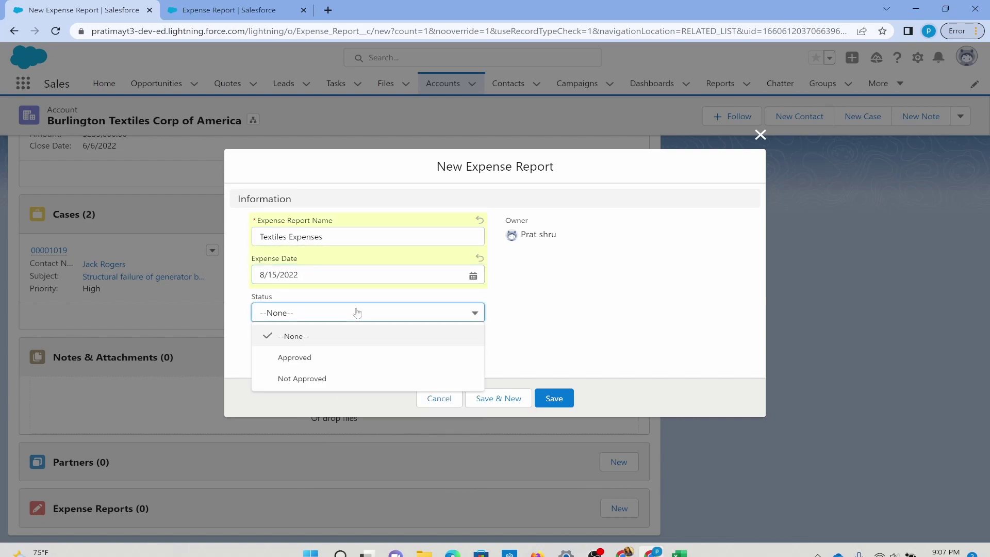
{"action": "left_click", "coordinate": [338, 379]}
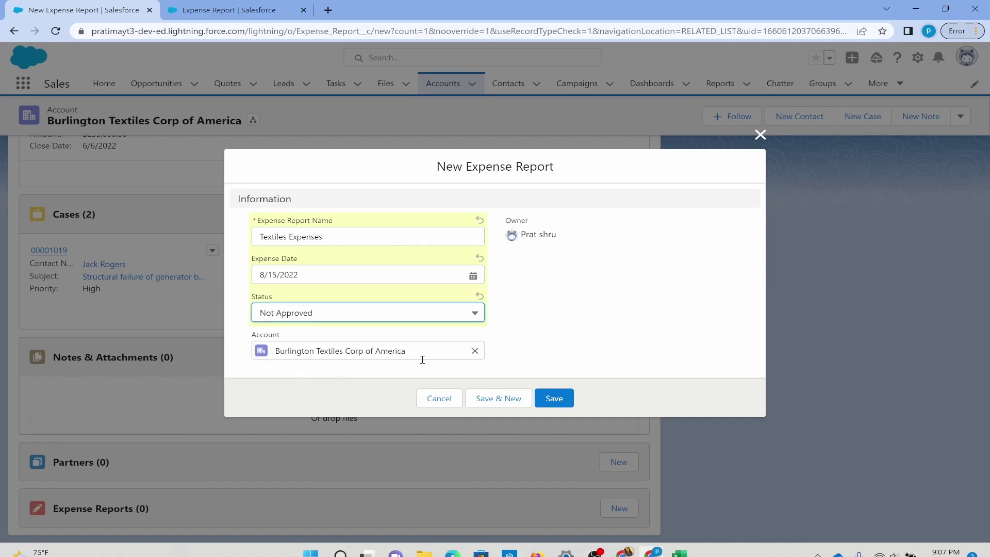
{"action": "left_click", "coordinate": [546, 399]}
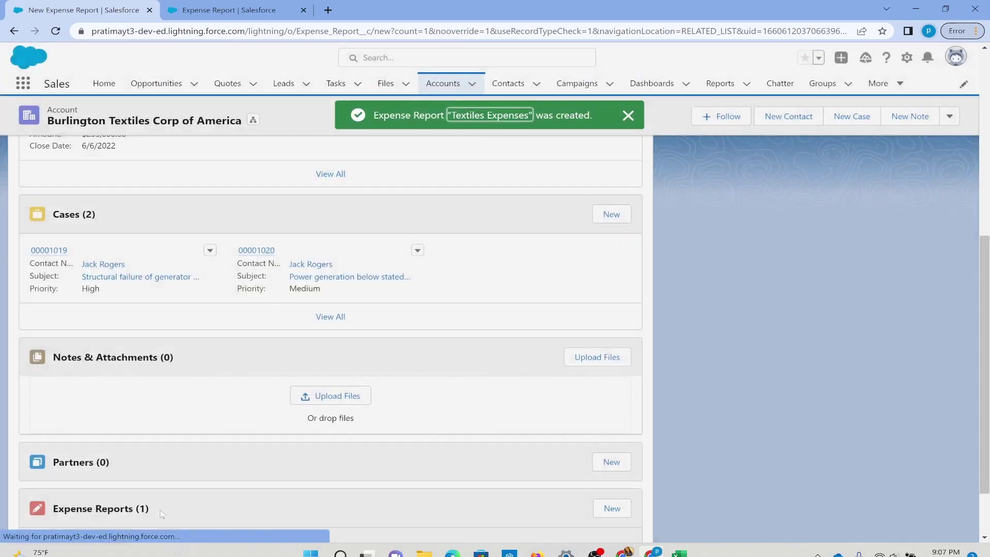
Step: Create another expense report named Test from the account's related list, clearing its Account field before saving
{"action": "scroll", "coordinate": [160, 514], "scroll_direction": "down", "scroll_amount": 2}
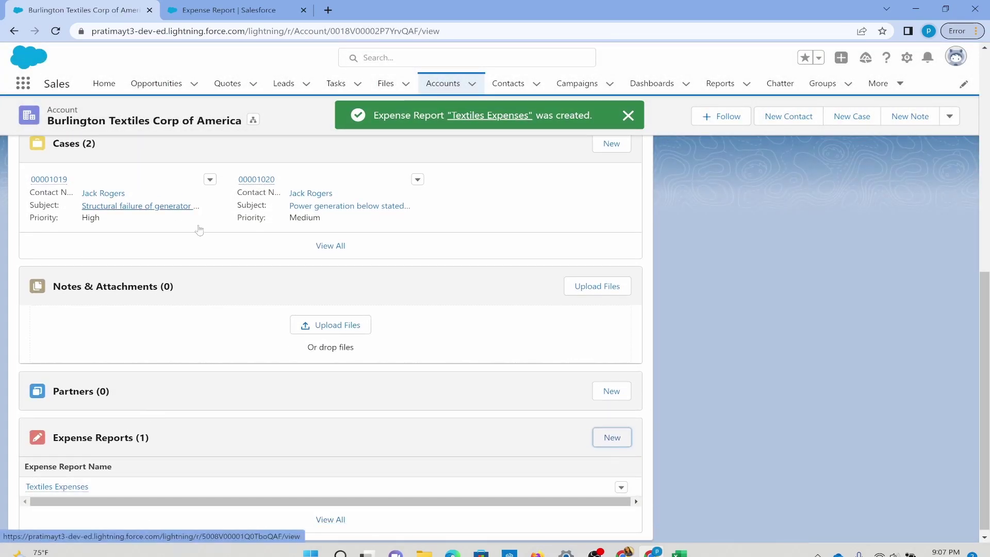
{"action": "left_click", "coordinate": [613, 437]}
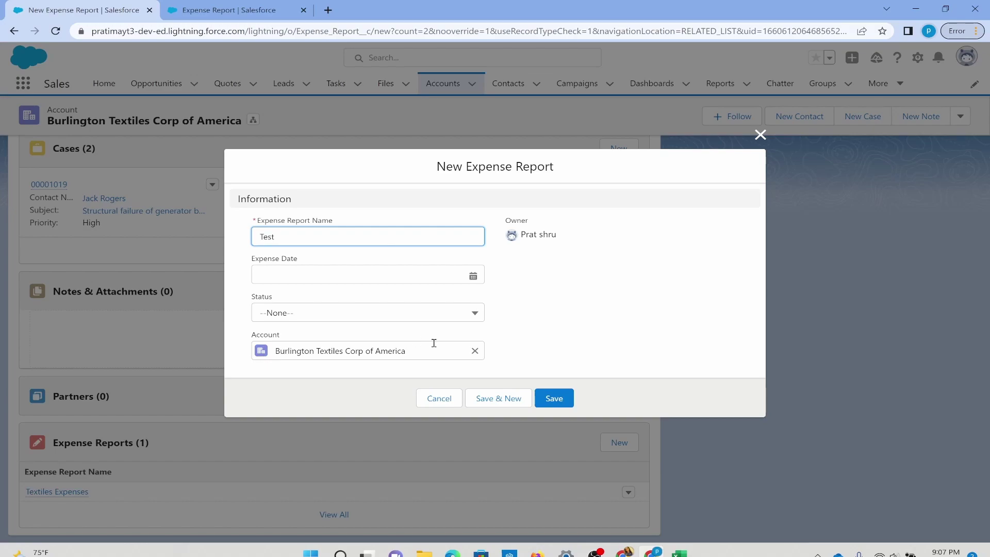
{"action": "left_click", "coordinate": [497, 358]}
{"action": "left_click", "coordinate": [475, 355]}
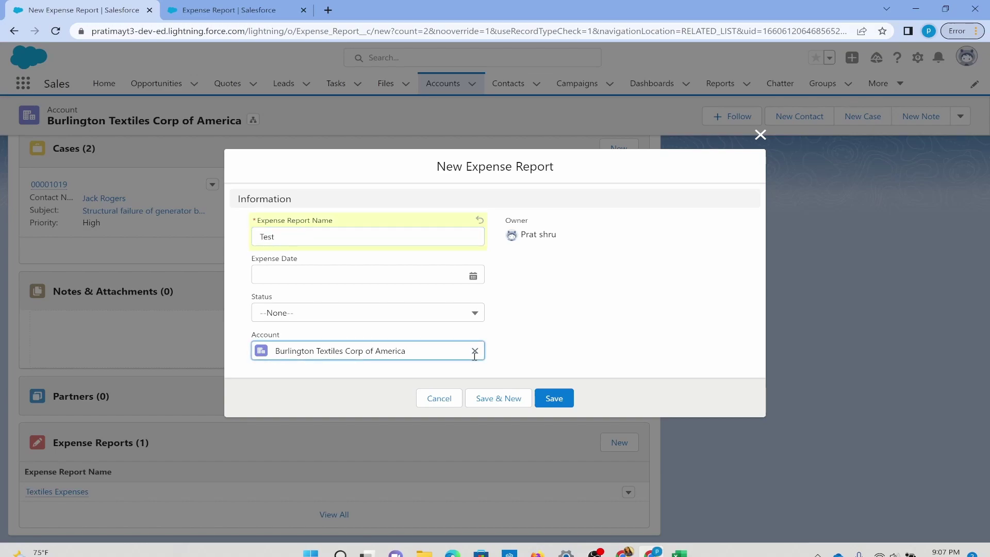
{"action": "left_click", "coordinate": [474, 352]}
{"action": "left_click", "coordinate": [532, 352]}
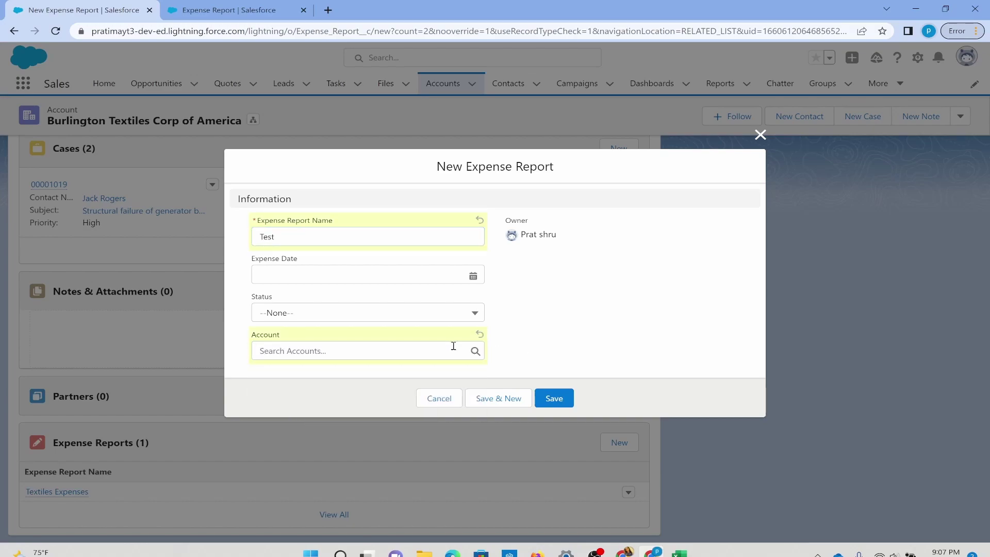
{"action": "left_click", "coordinate": [547, 398]}
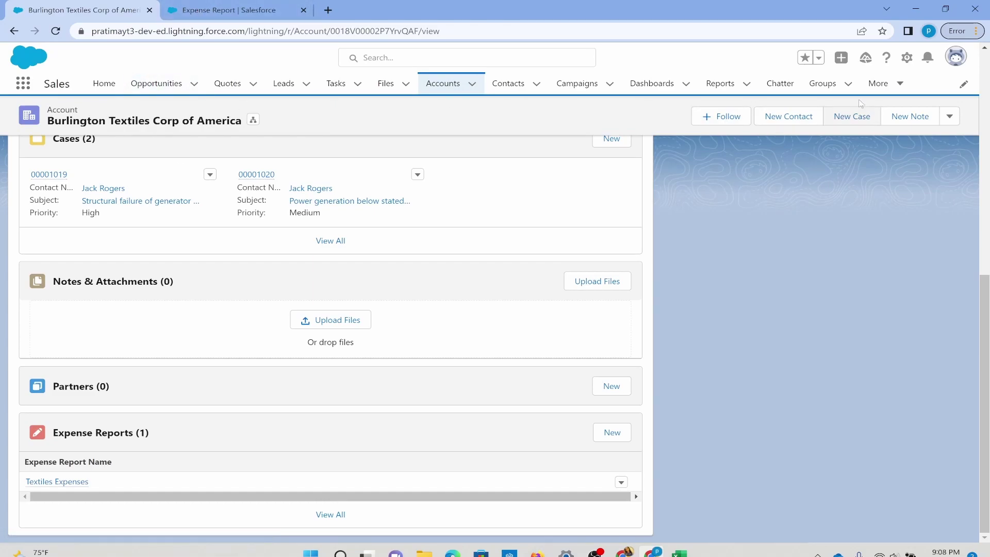
Step: Open the Test record from the Expense Reports list and check the Account field in its details
{"action": "left_click", "coordinate": [881, 83]}
{"action": "left_click", "coordinate": [863, 192]}
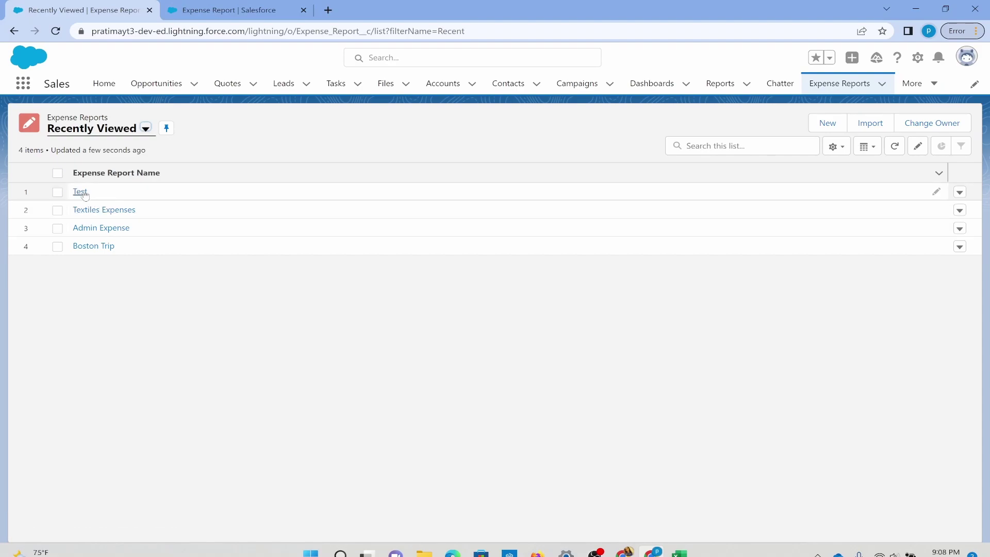
{"action": "left_click", "coordinate": [81, 192]}
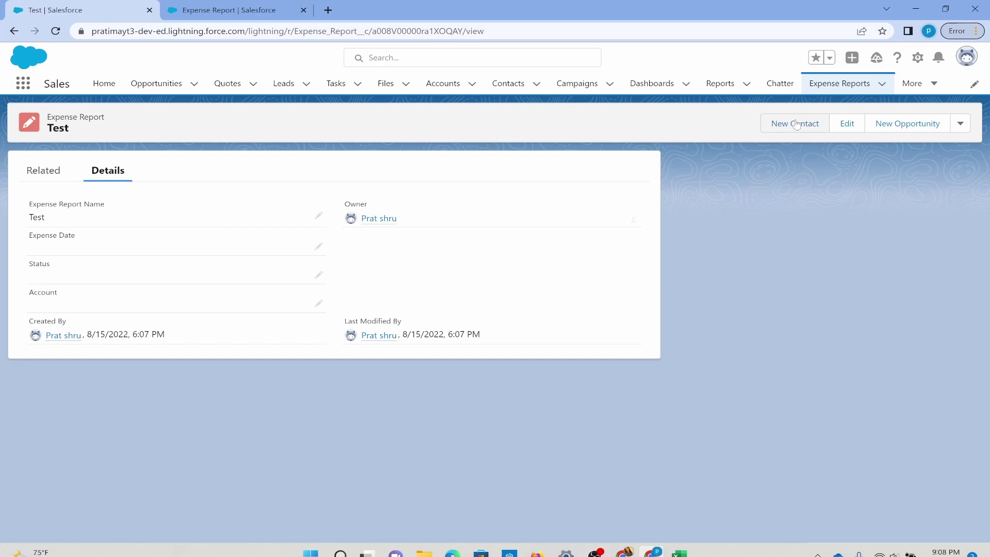
{"action": "left_click", "coordinate": [840, 83]}
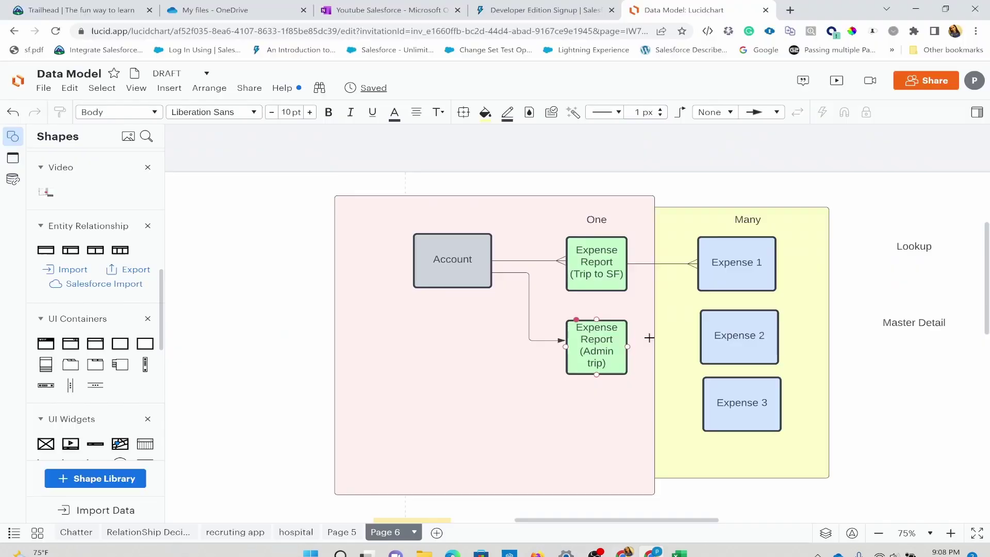